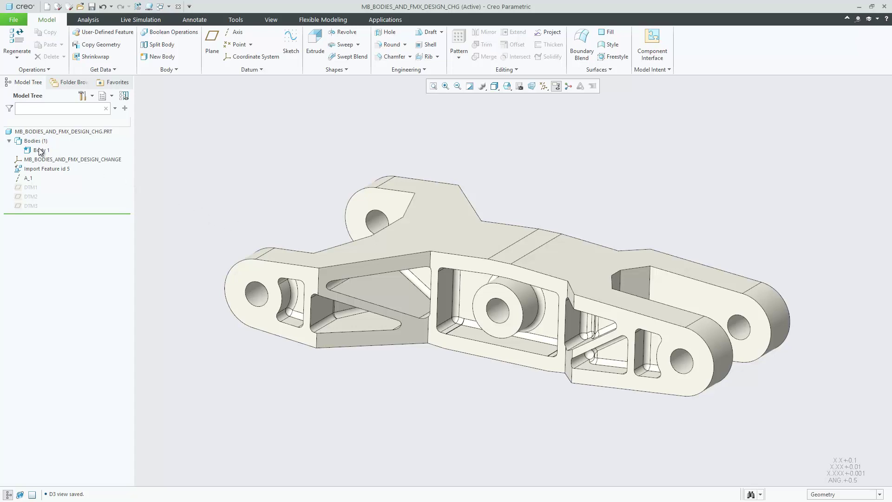
- Split Body 1 along datum plane DTM1
click(40, 150)
click(81, 95)
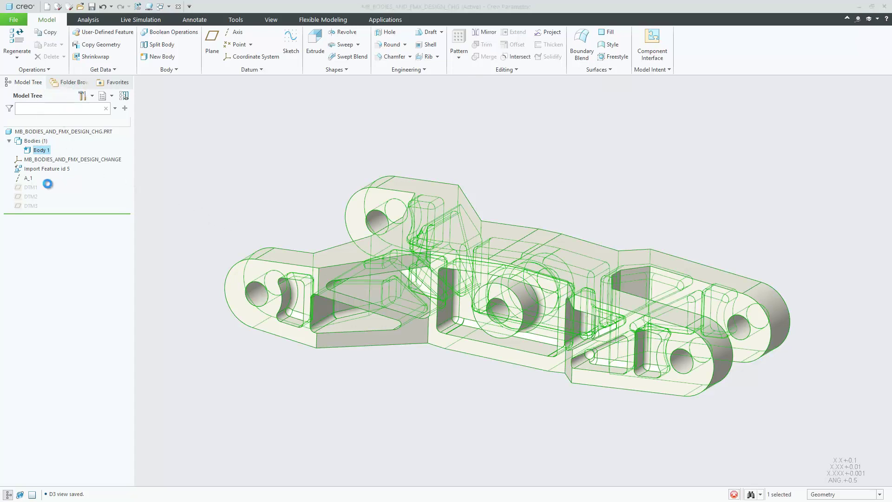
click(31, 187)
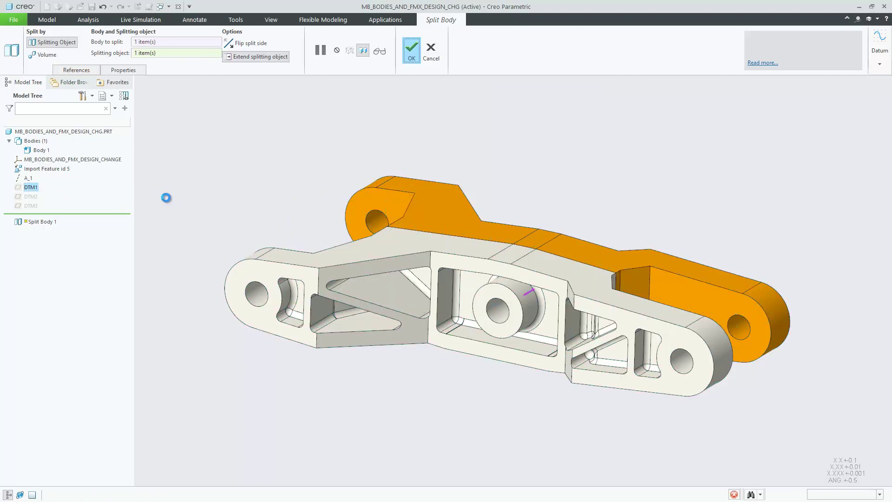
- Split Body 1 again along DTM2, with the split side flipped
click(40, 151)
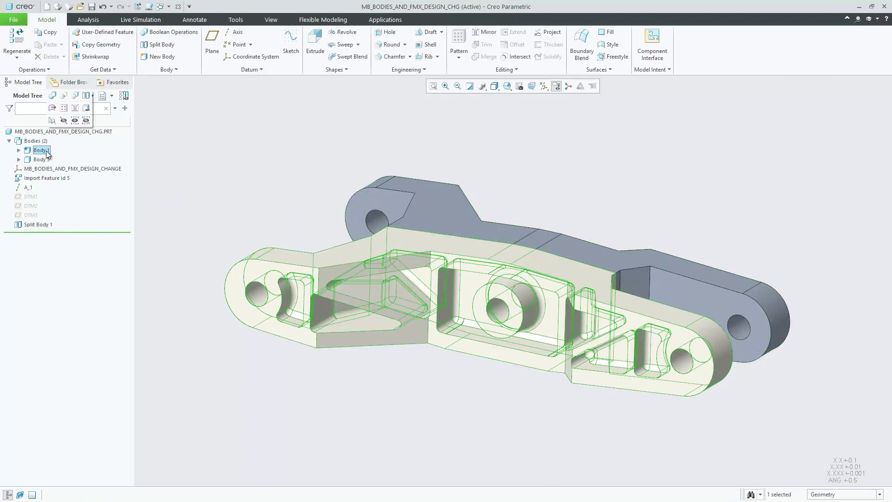
click(87, 109)
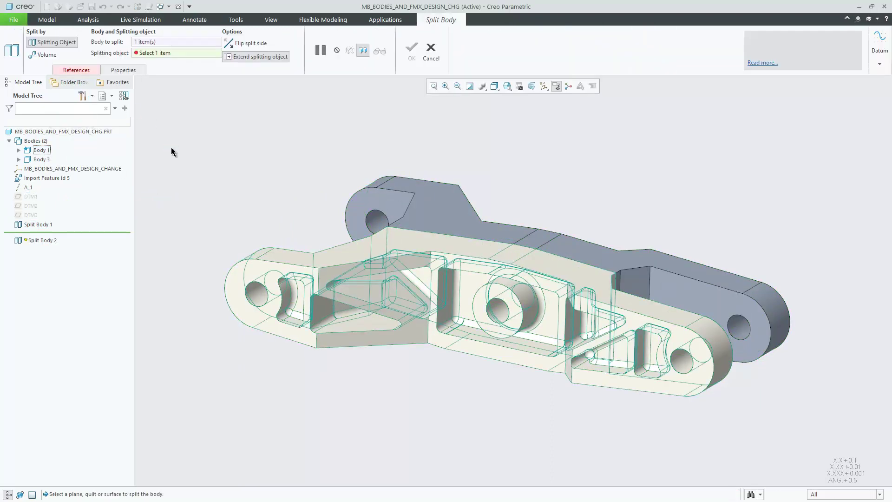
click(30, 205)
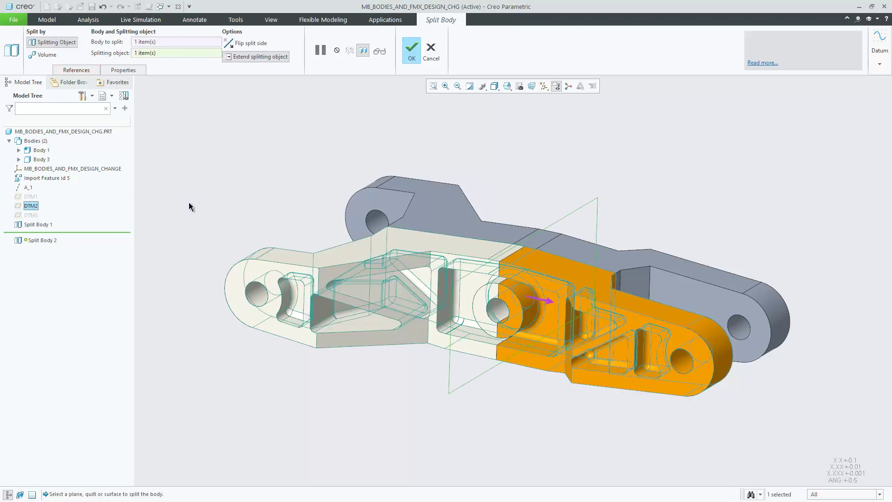
click(247, 42)
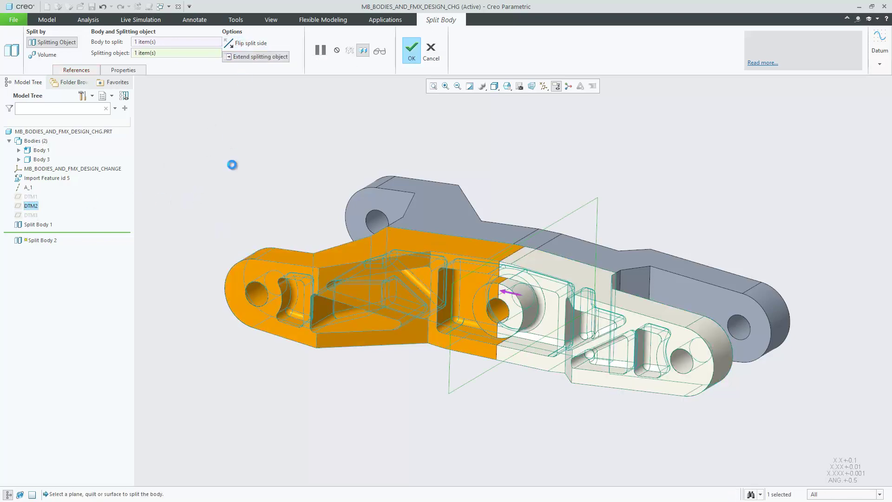
middle_click(232, 165)
- Rotate Body 4 by 15° about axis A_1 using Flexible Modeling Move
click(232, 167)
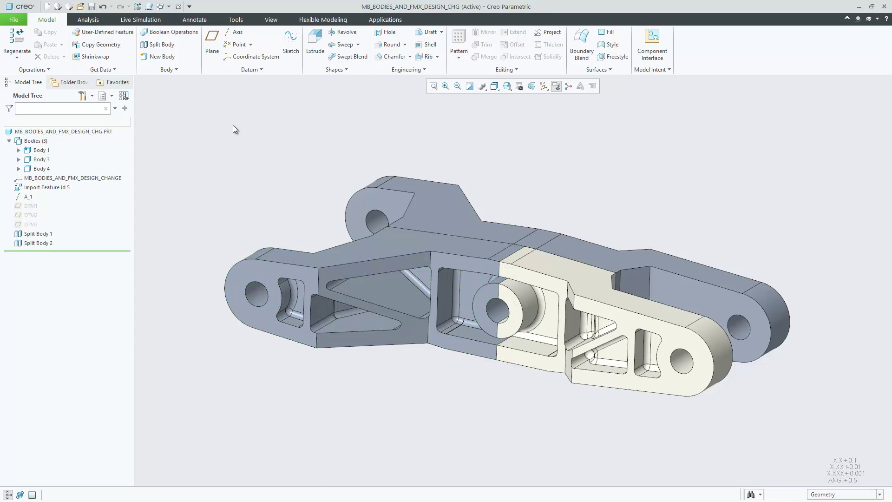
click(41, 159)
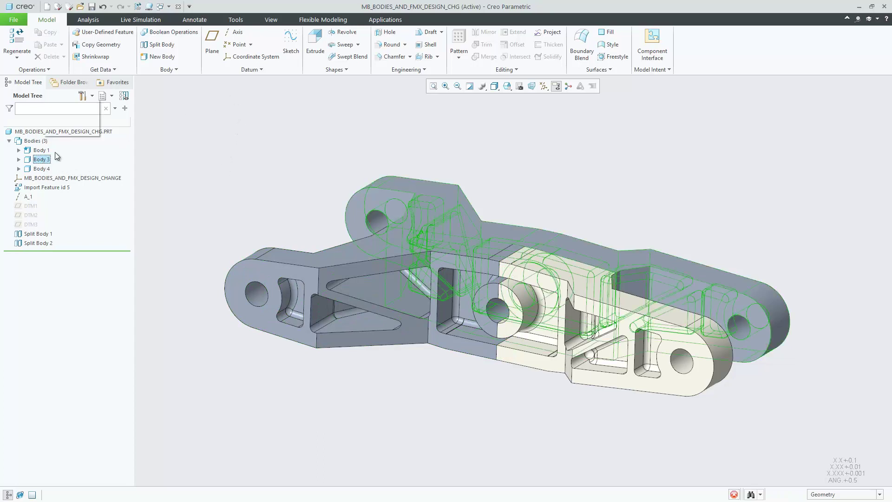
click(271, 19)
click(47, 20)
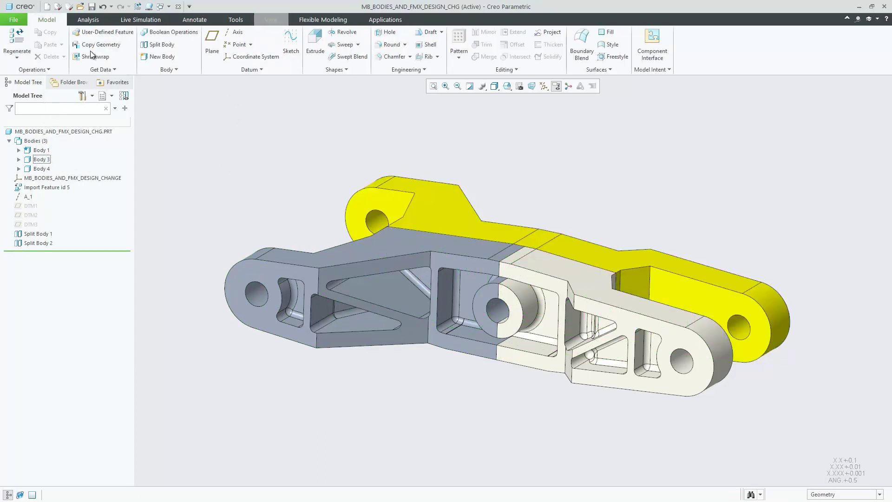
click(322, 20)
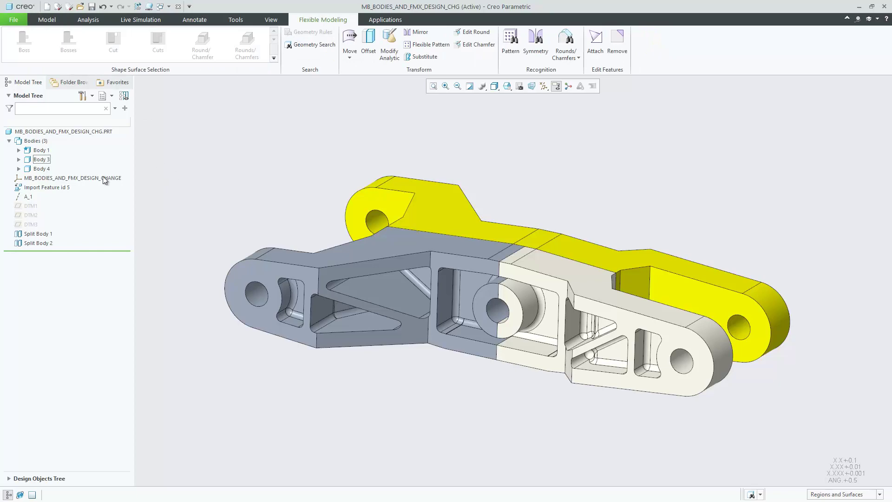
click(42, 168)
click(50, 126)
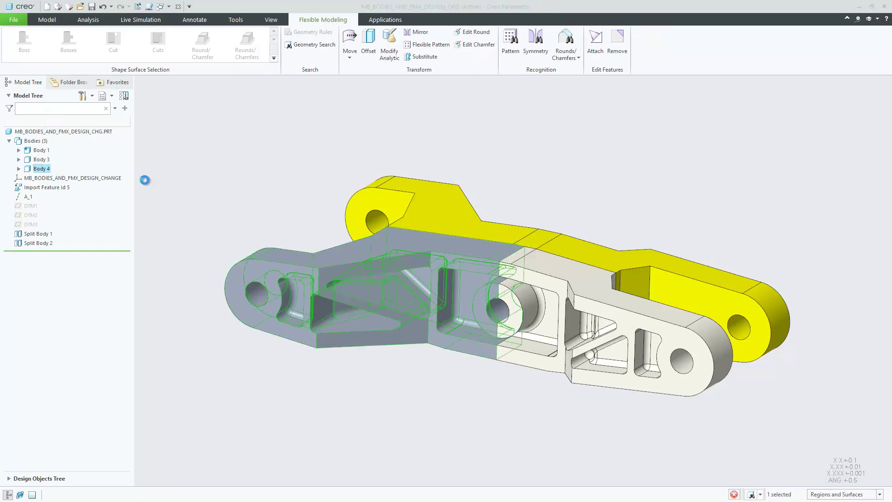
click(28, 197)
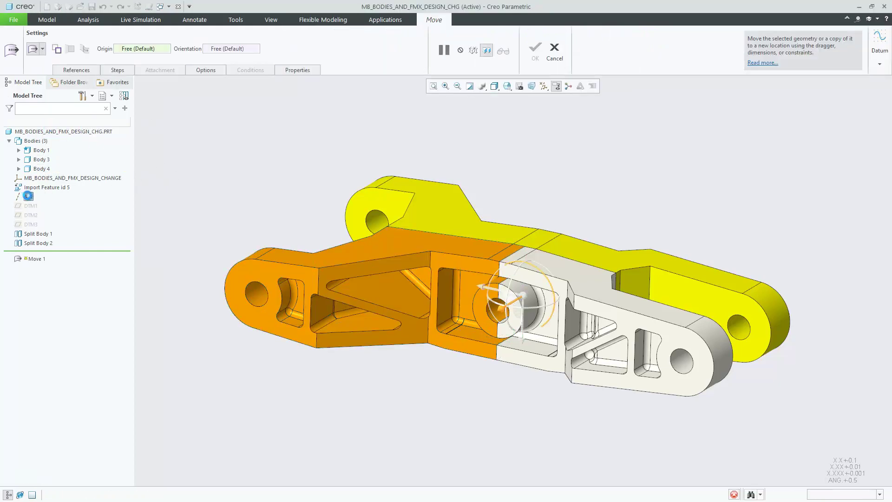
drag(555, 318, 461, 313)
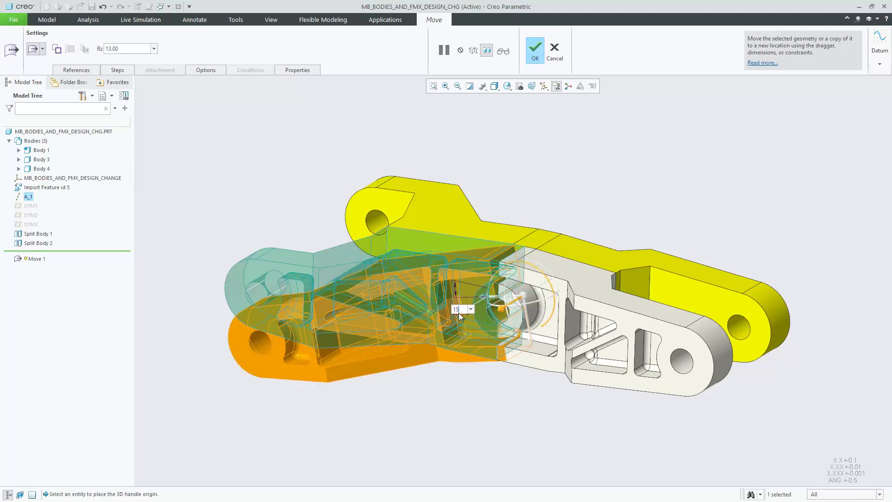
key(Return)
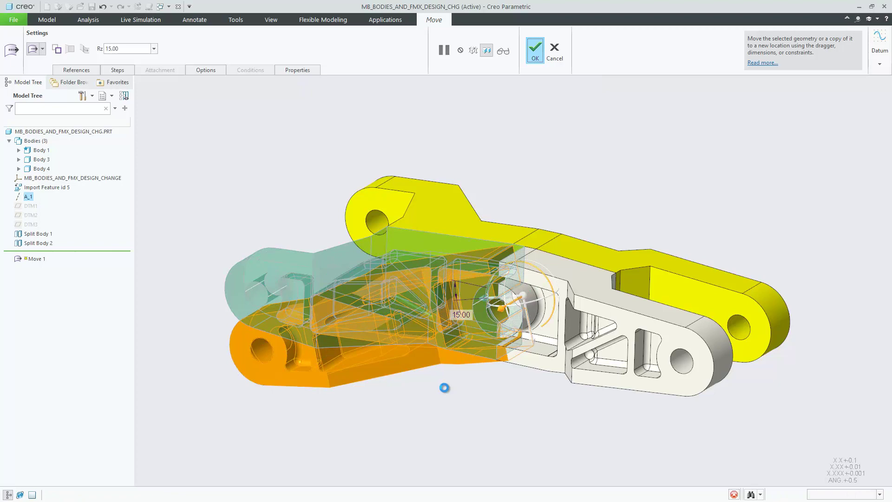
click(444, 388)
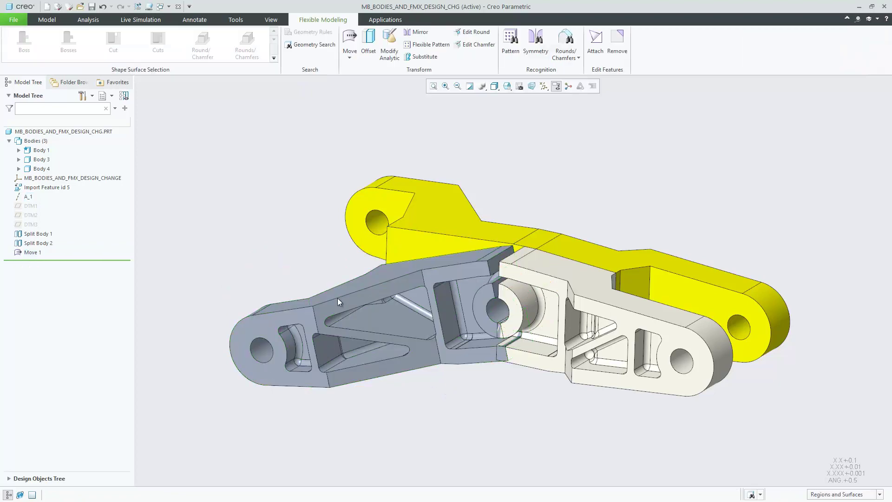
- Merge Body 4 into Body 1 with a Boolean operation
click(41, 152)
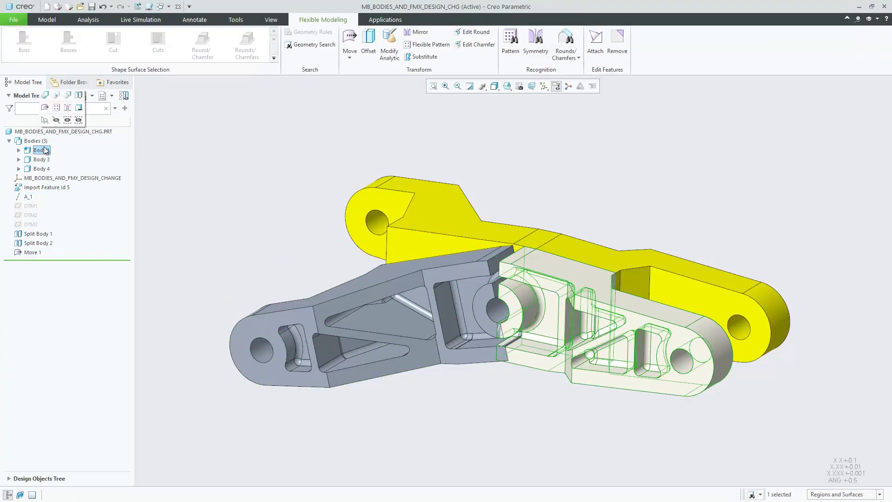
click(45, 98)
click(304, 319)
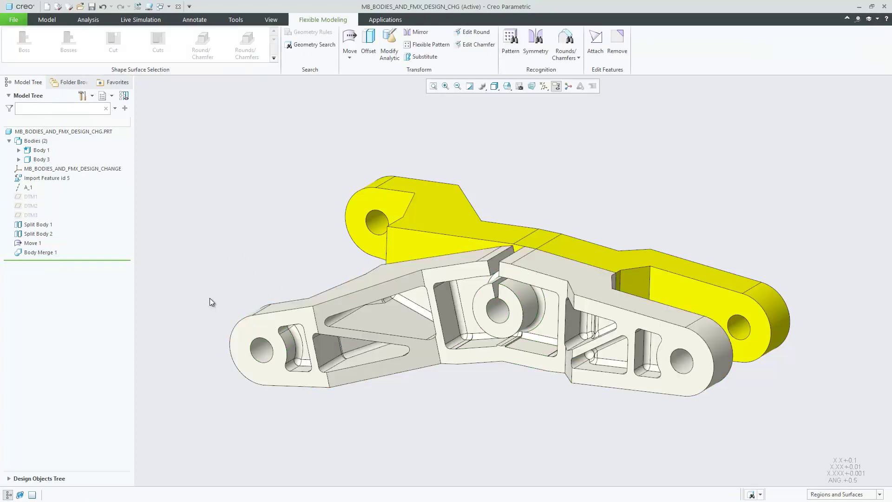
scroll(462, 378, up, 5)
scroll(451, 391, up, 5)
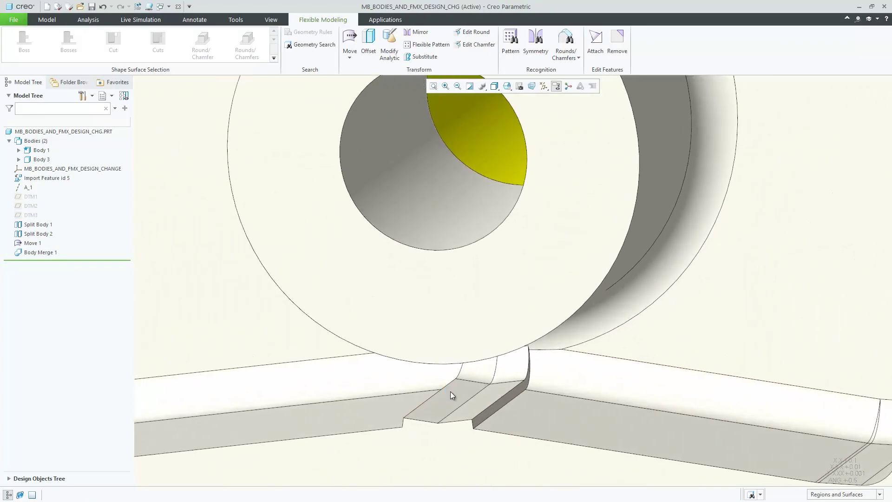
- Remove the step face, rounds, chamfers and slot faces at the boss seam
click(426, 403)
click(425, 404)
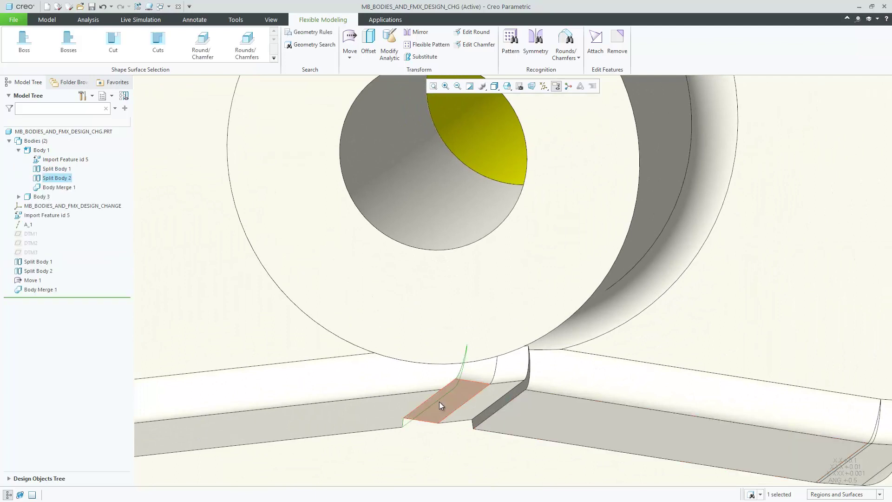
ctrl+click(508, 369)
ctrl+click(510, 395)
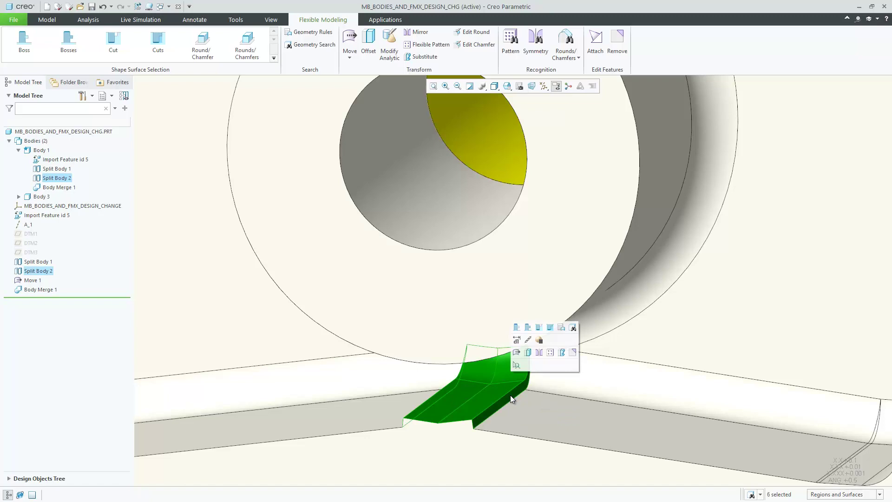
middle_drag(509, 394, 468, 319)
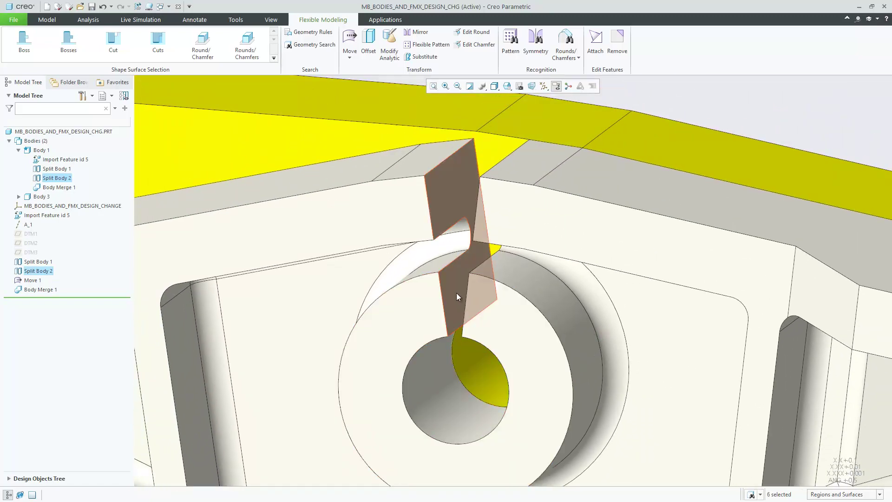
ctrl+click(457, 293)
ctrl+click(432, 174)
ctrl+click(492, 170)
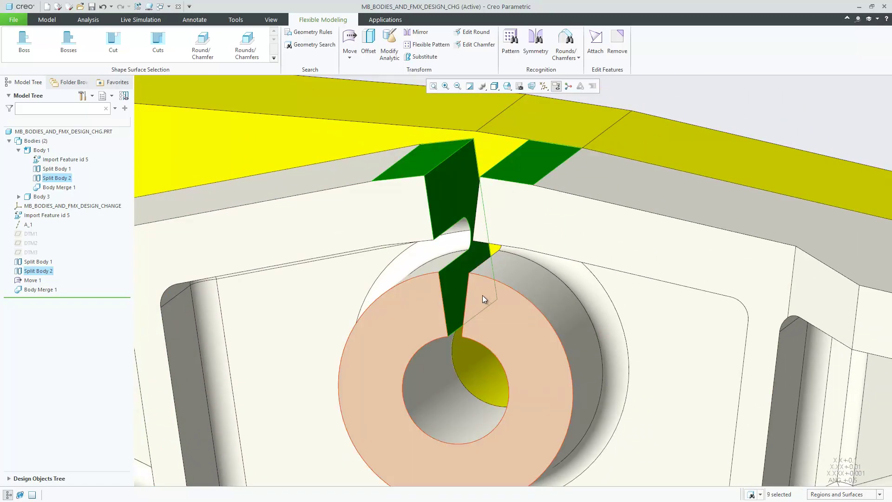
ctrl+click(483, 295)
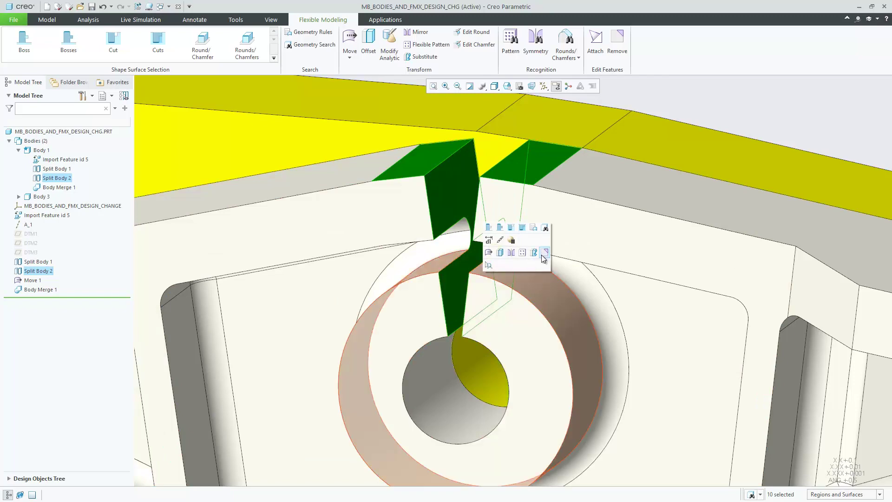
click(544, 254)
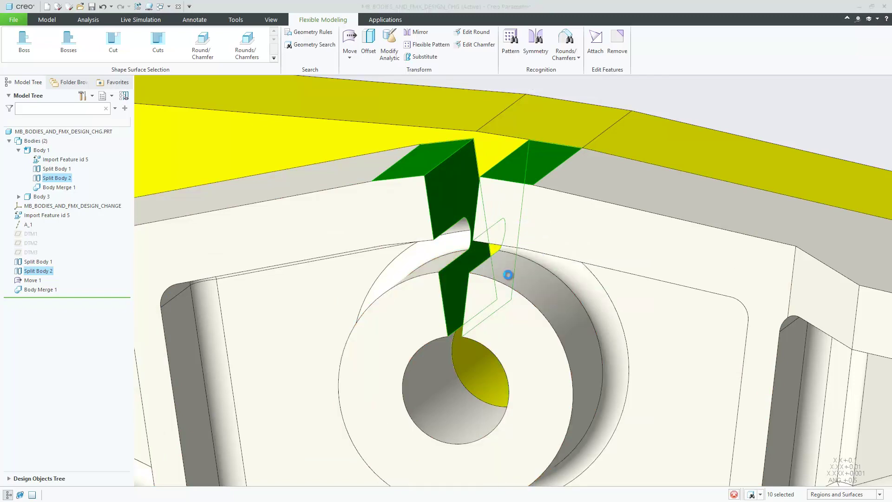
scroll(508, 275, up, 5)
scroll(508, 274, up, 4)
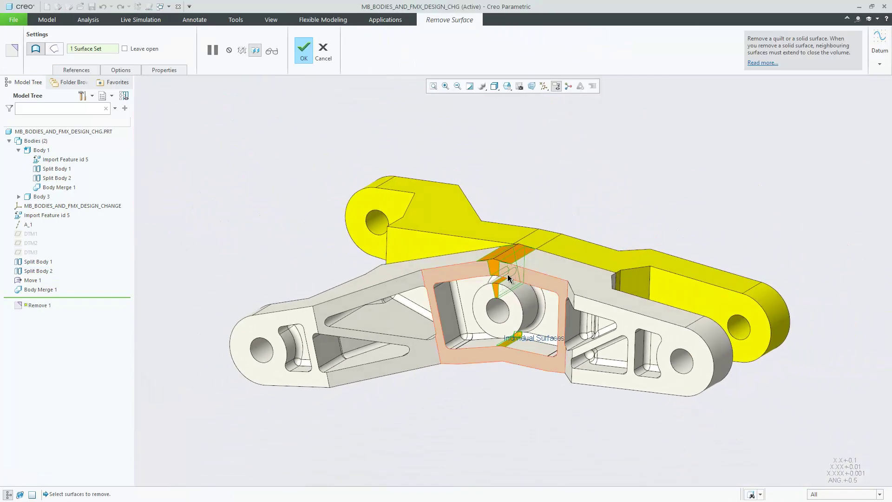
middle_click(488, 384)
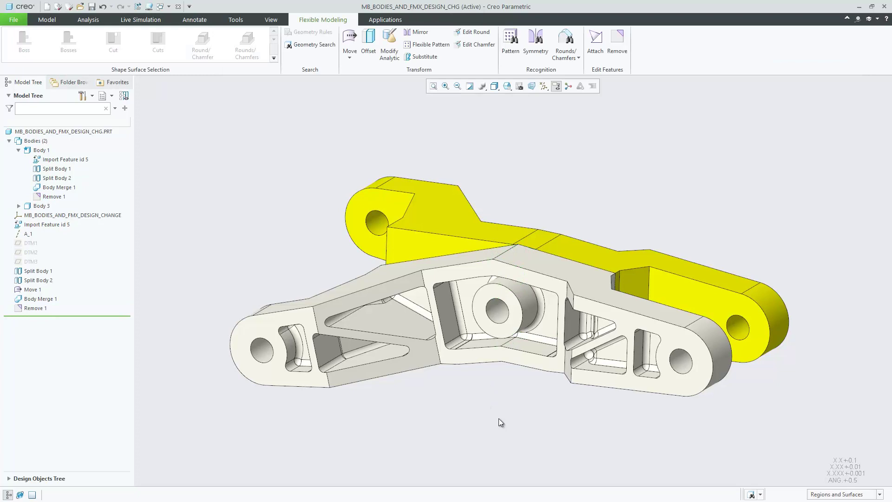
- Move Body 1 by 10 along Z, with the origin on its face
click(42, 150)
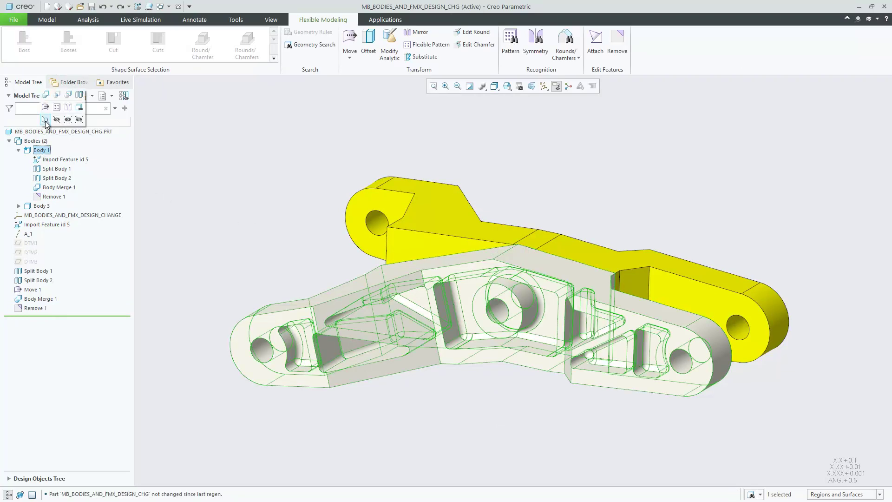
click(552, 265)
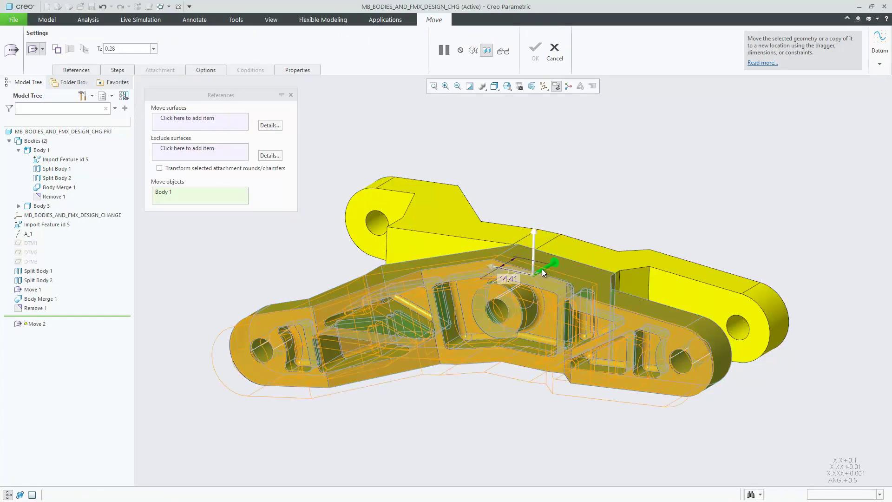
drag(542, 268, 508, 280)
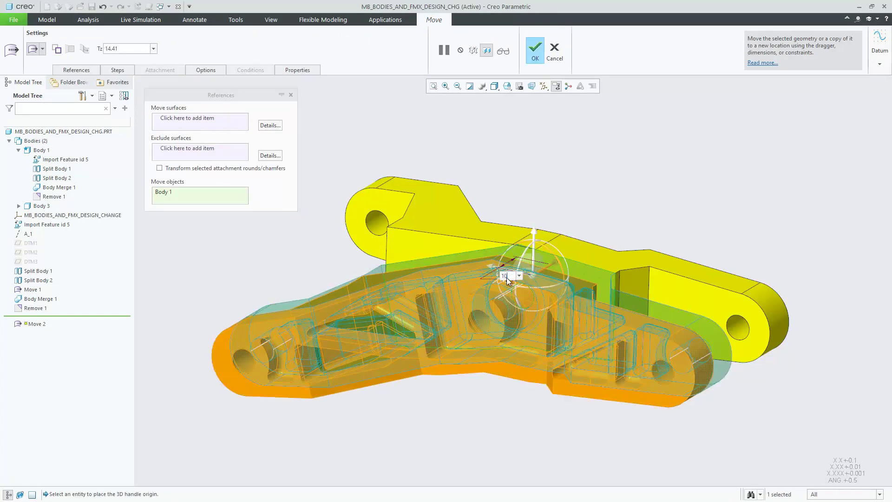
key(Return)
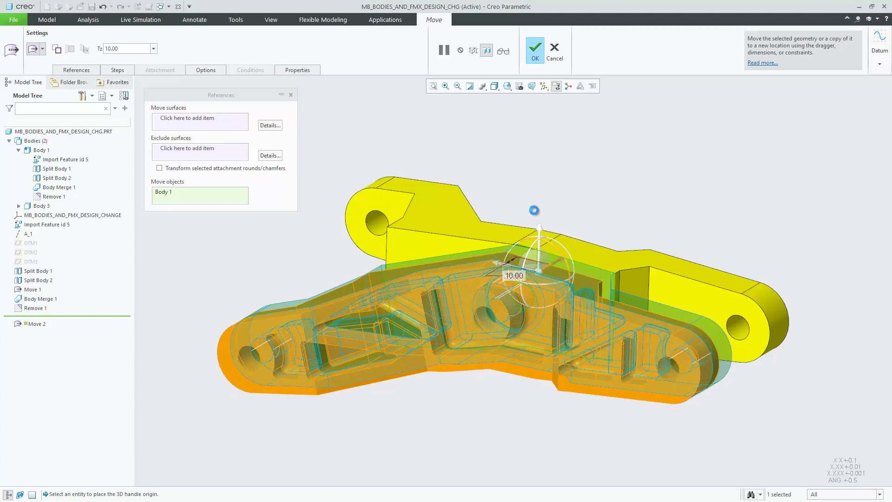
middle_click(534, 210)
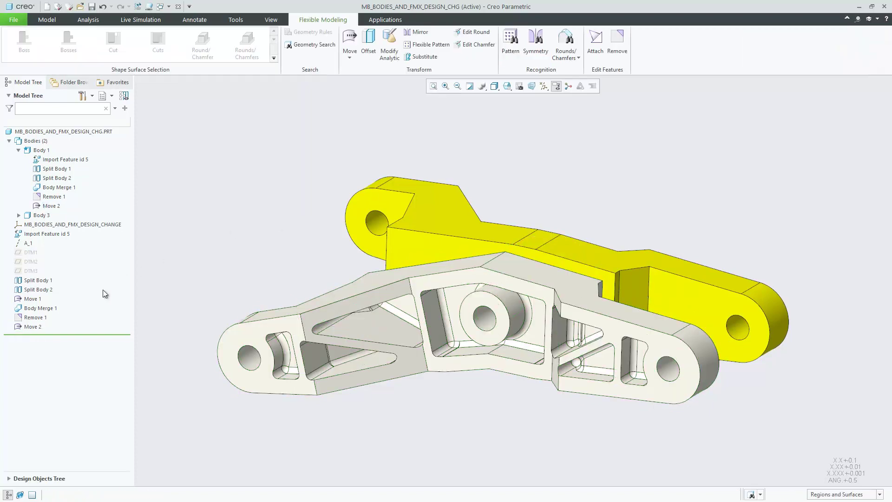
- Paste Special Move 2 as a dependent copy referencing the yellow body and its face
right_click(36, 328)
click(70, 332)
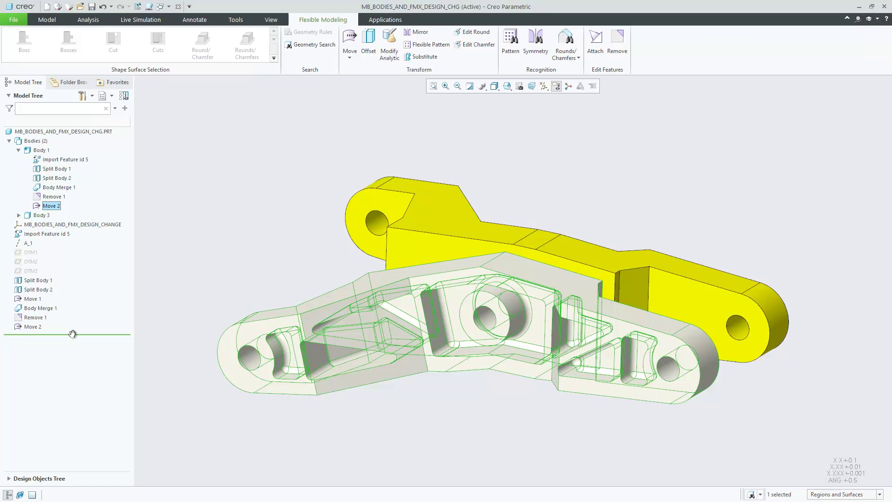
right_click(73, 324)
click(104, 342)
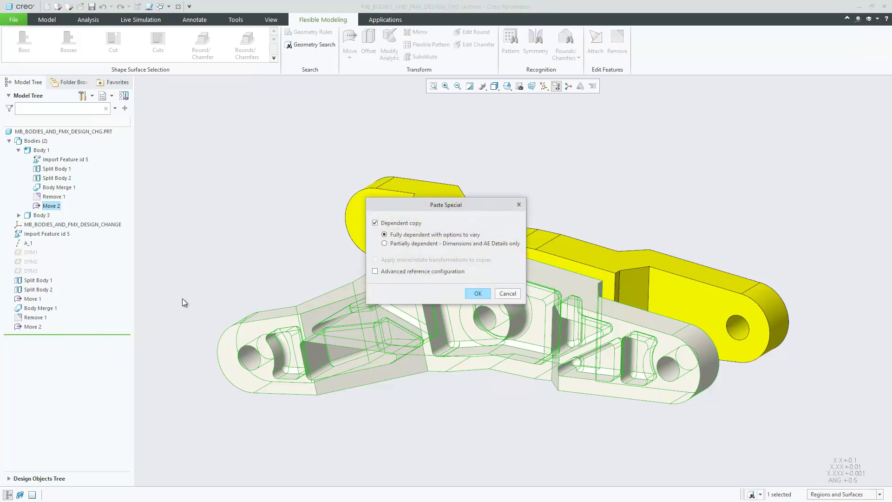
click(477, 292)
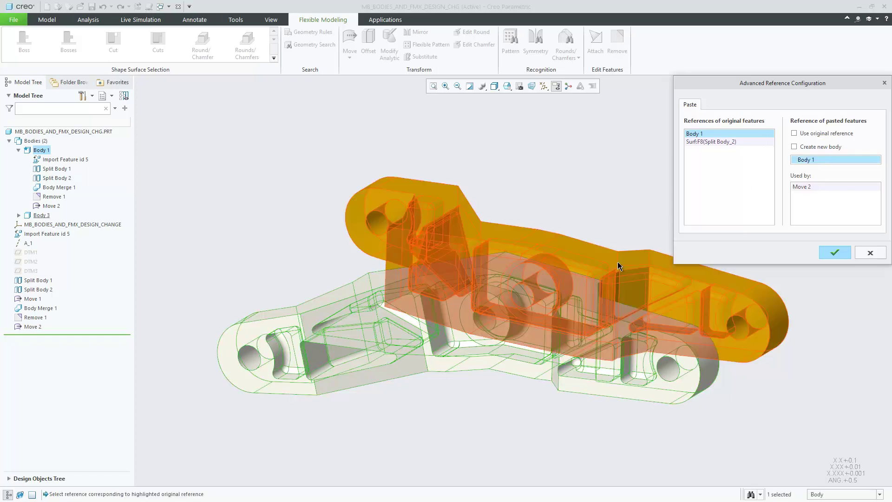
click(627, 256)
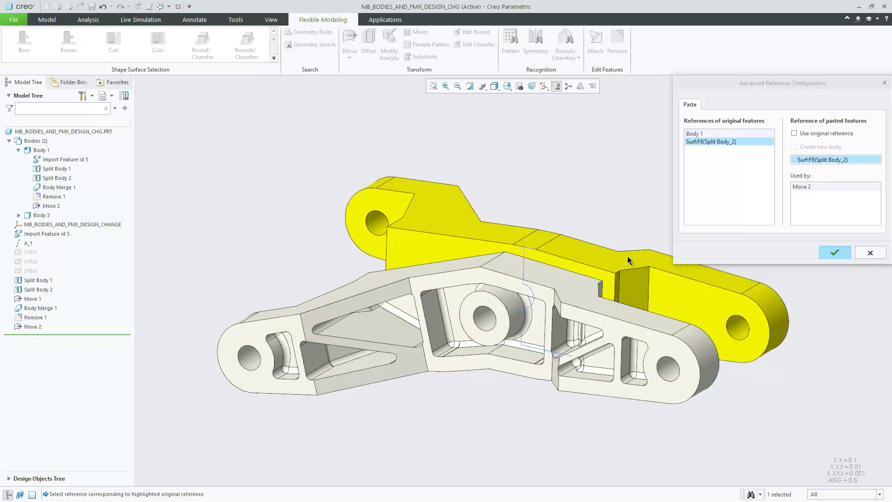
click(596, 270)
click(835, 252)
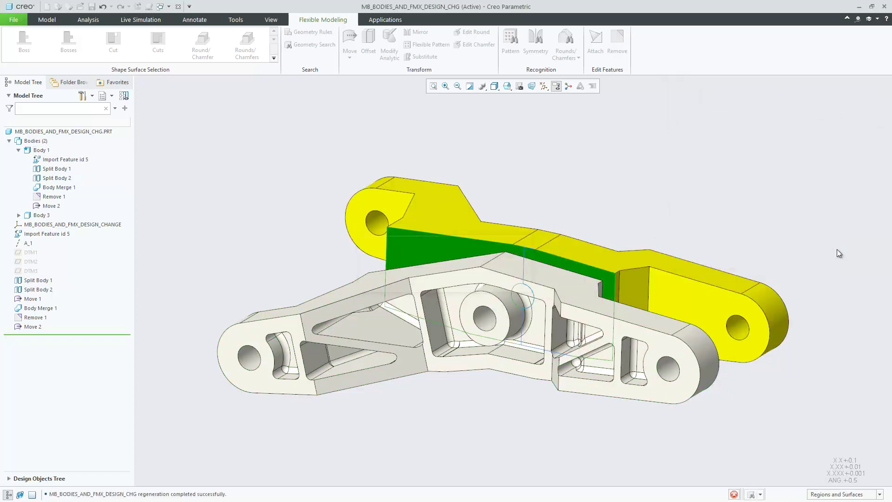
click(836, 252)
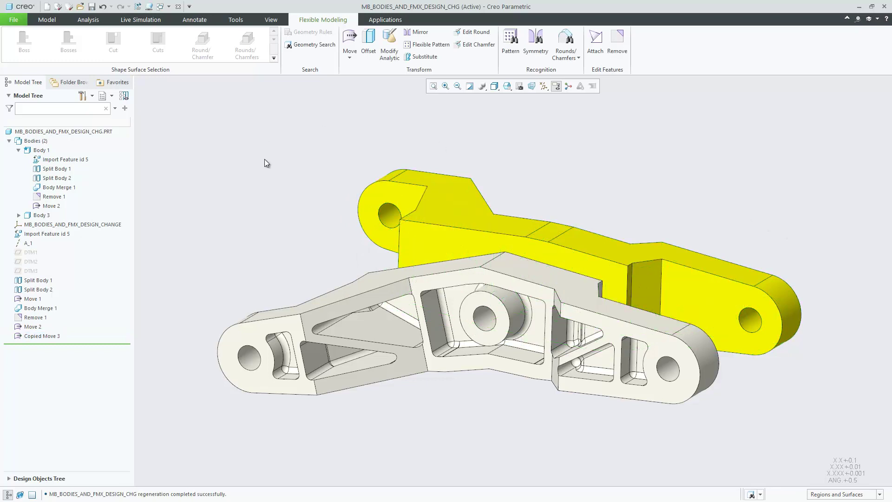
- Draw a circle on DTM1 centred on the boss
click(31, 252)
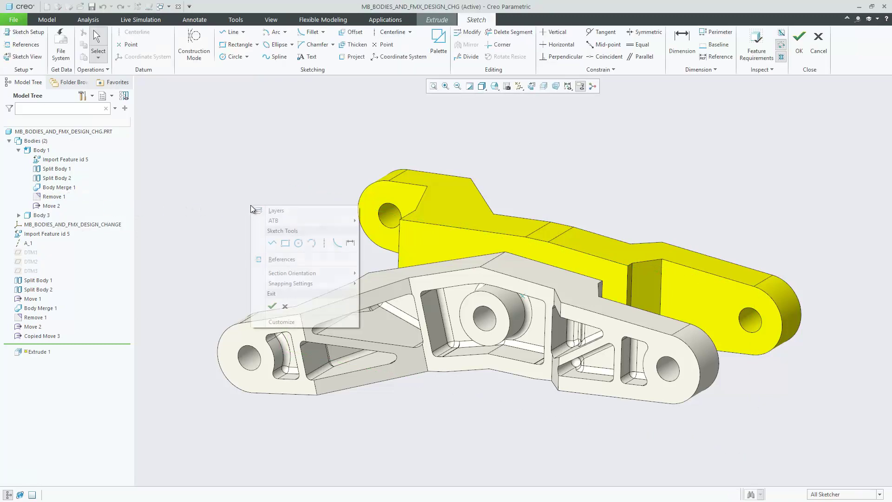
right_click(250, 205)
click(298, 243)
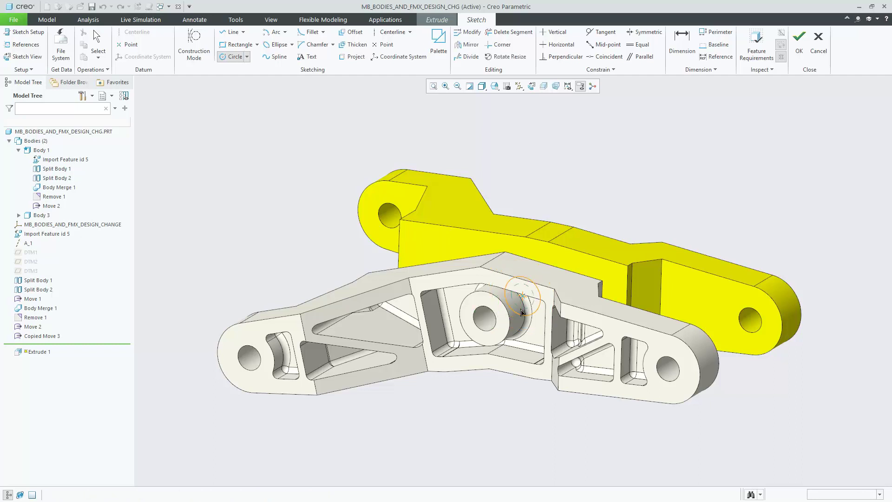
click(521, 296)
click(522, 296)
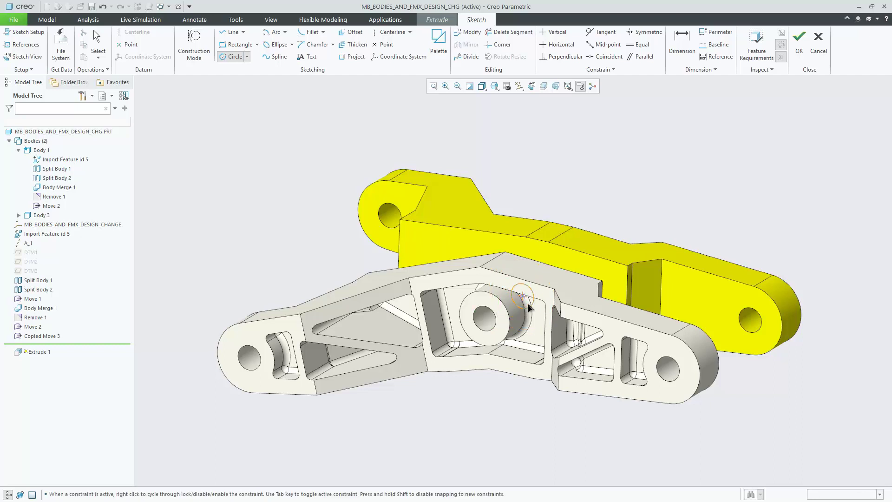
click(553, 368)
middle_click(553, 367)
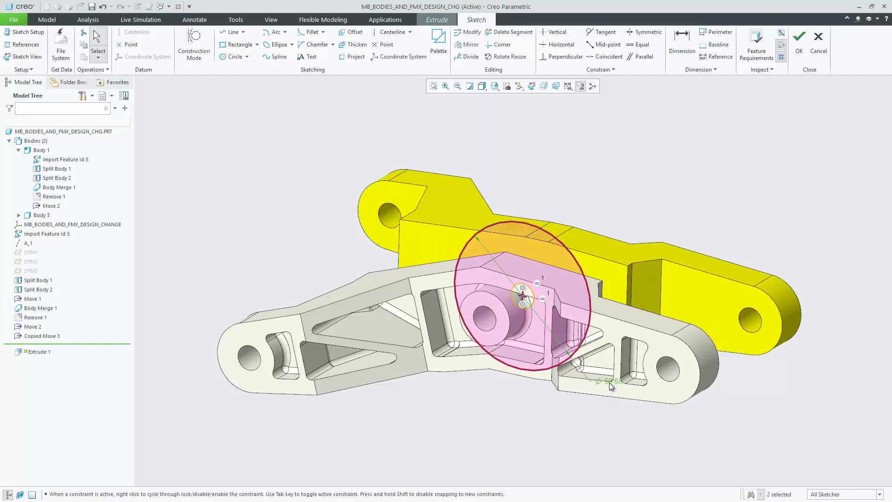
- Set the circle diameter to 60 and accept the sketch
double_click(610, 383)
key(Return)
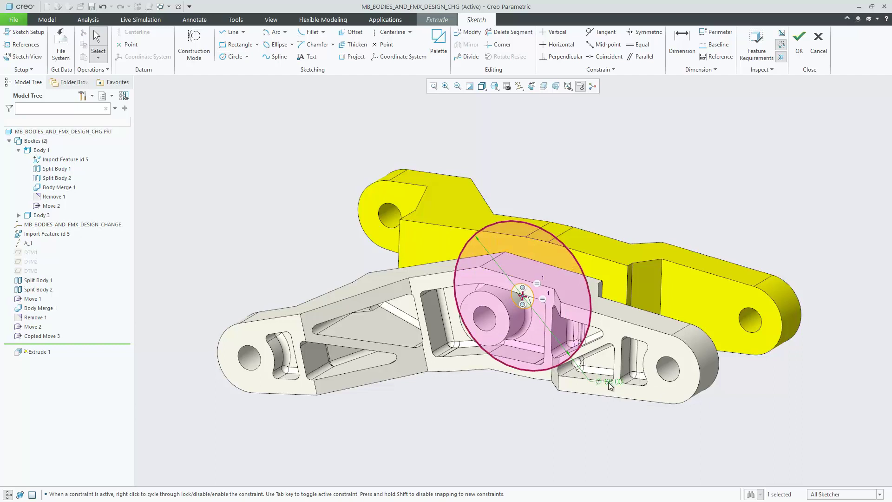
right_click(554, 416)
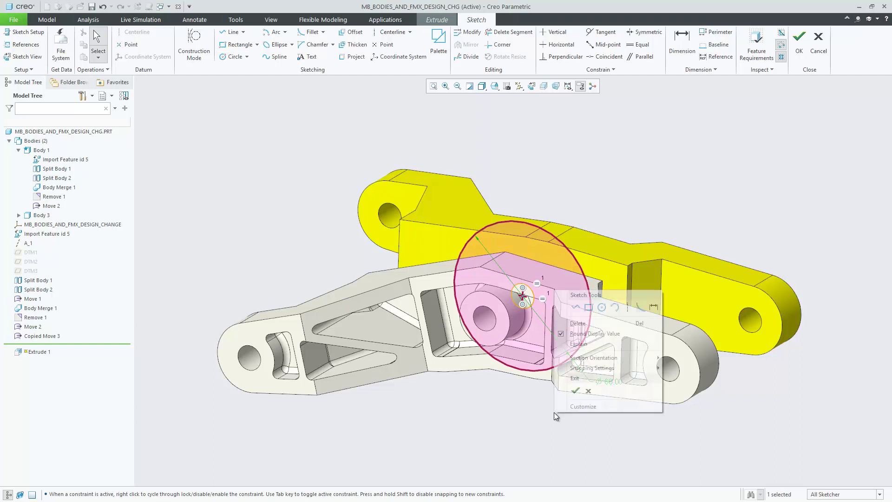
click(575, 392)
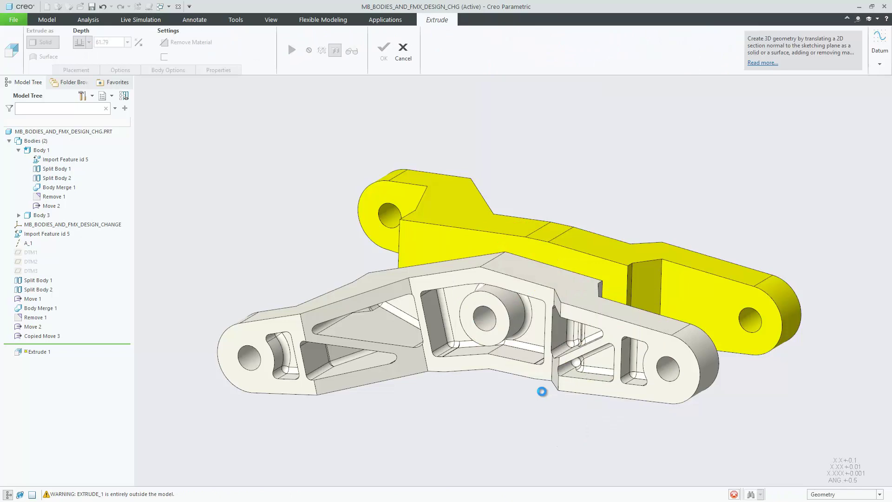
- Extrude the circle To Selected surface on side 1 and To Next on side 2
right_click(585, 404)
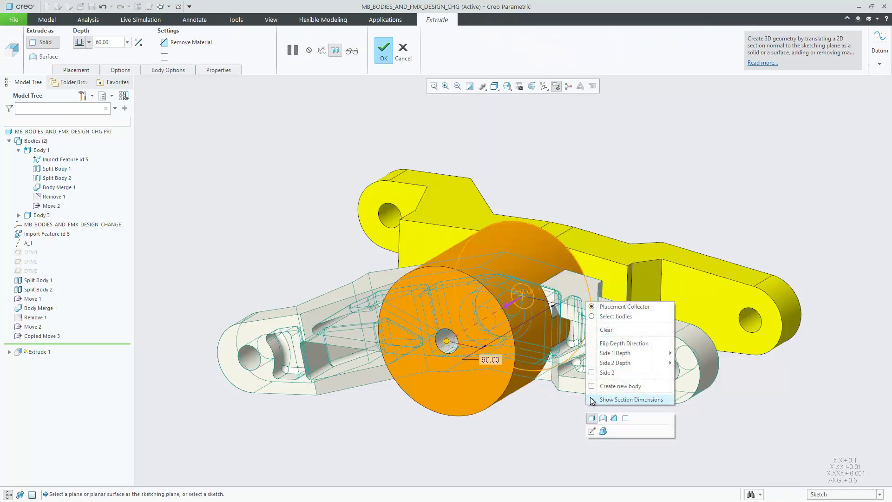
mouse_move(615, 362)
click(697, 392)
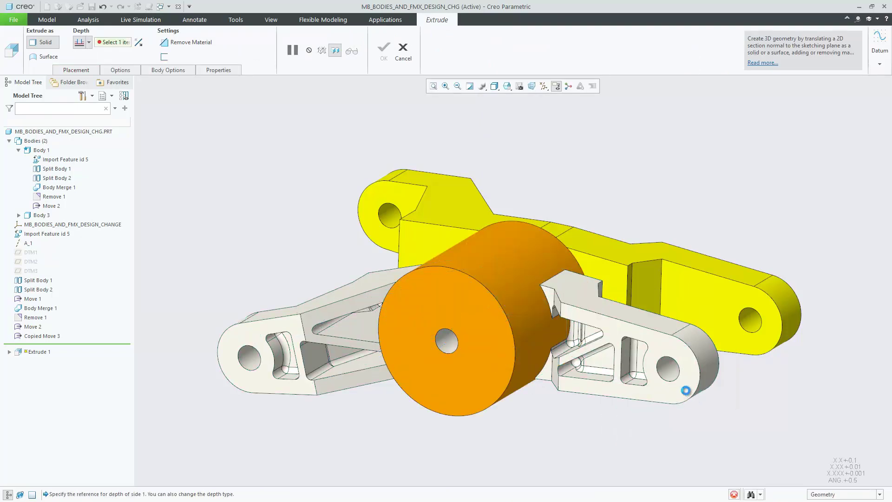
click(589, 388)
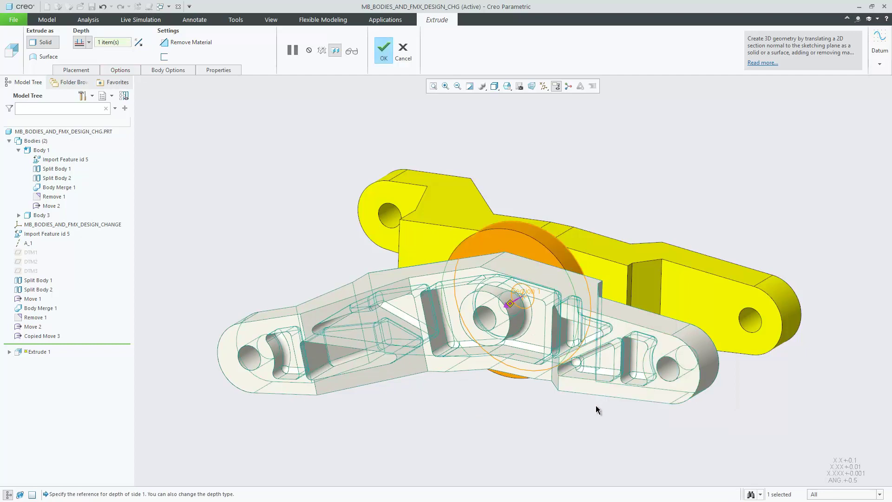
right_click(596, 405)
mouse_move(625, 363)
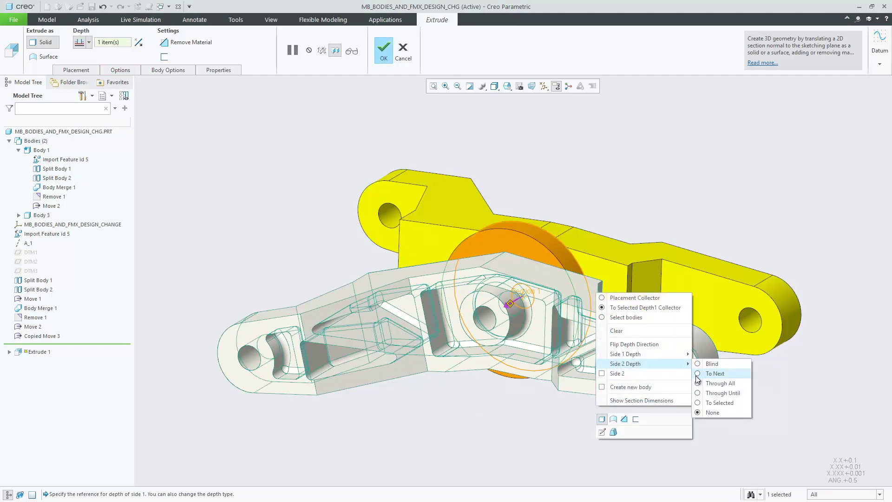
click(700, 384)
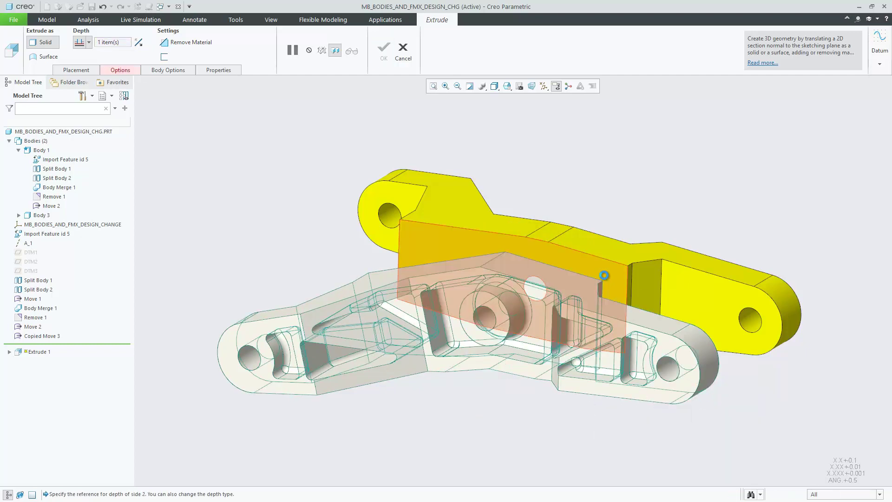
middle_click(532, 406)
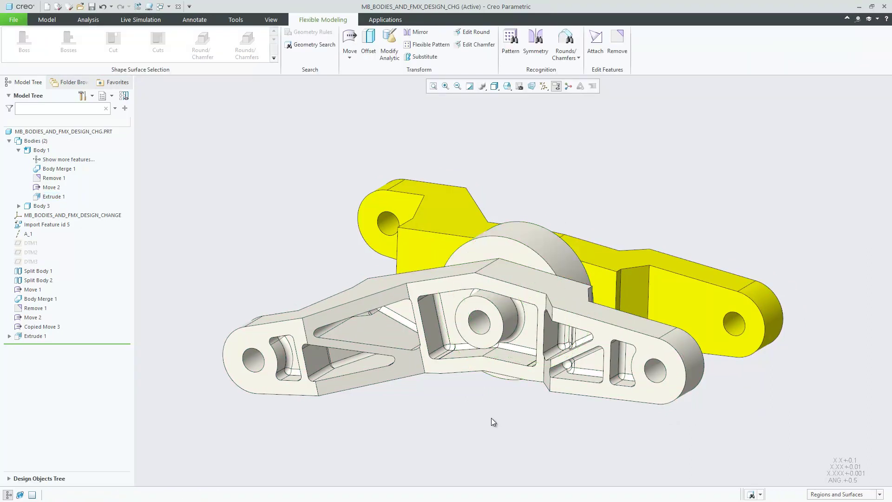
- Recognise a Similar-type pattern from the left end hole surface
click(253, 359)
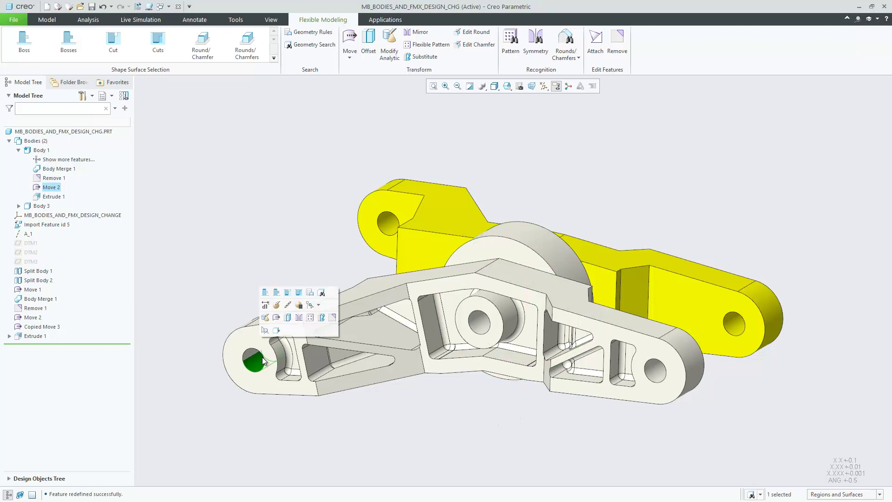
click(510, 52)
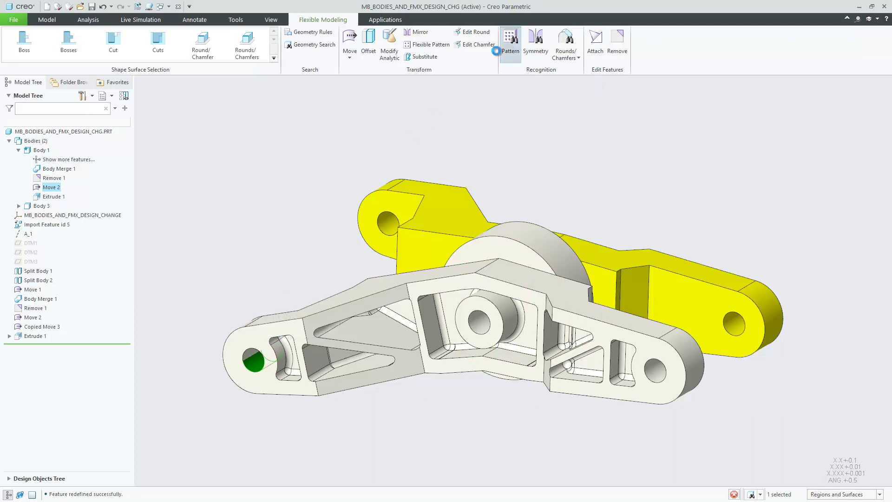
click(47, 66)
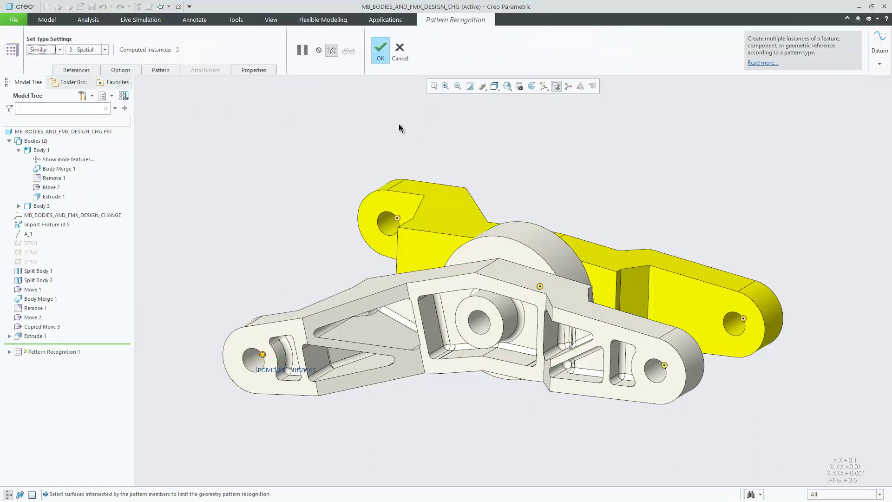
middle_click(598, 226)
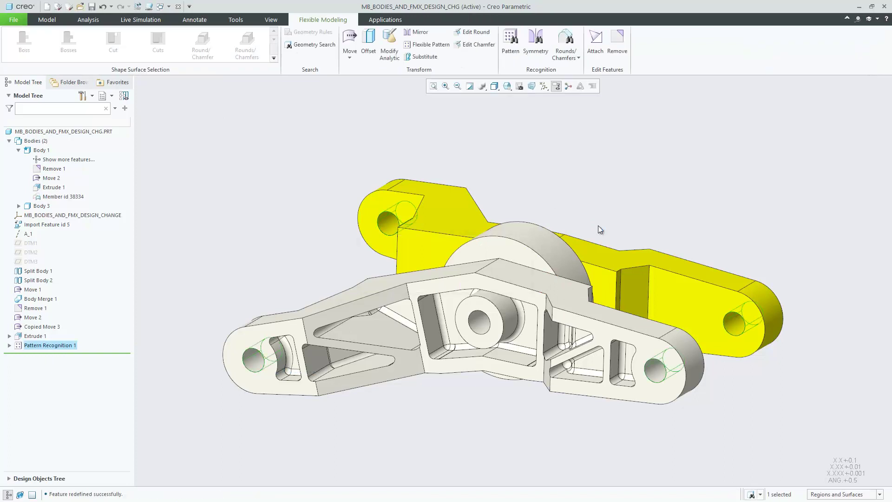
- Change the end hole radius to 4 with Modify Analytic
click(258, 367)
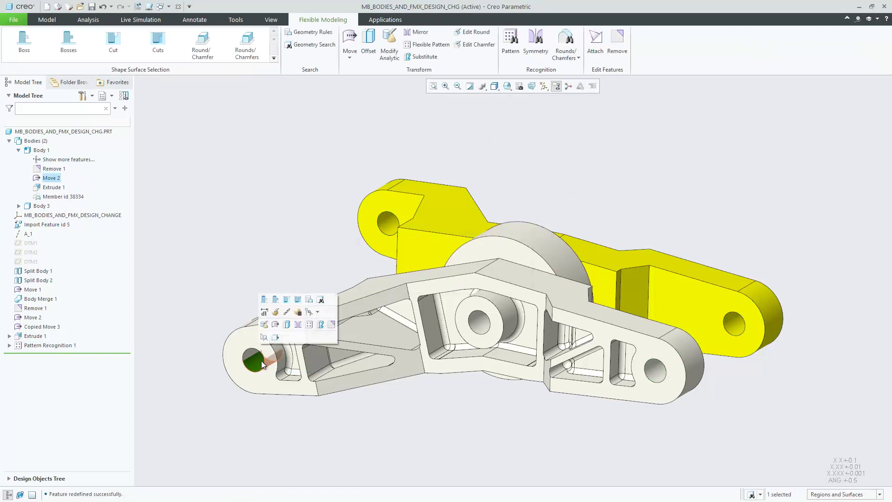
click(267, 326)
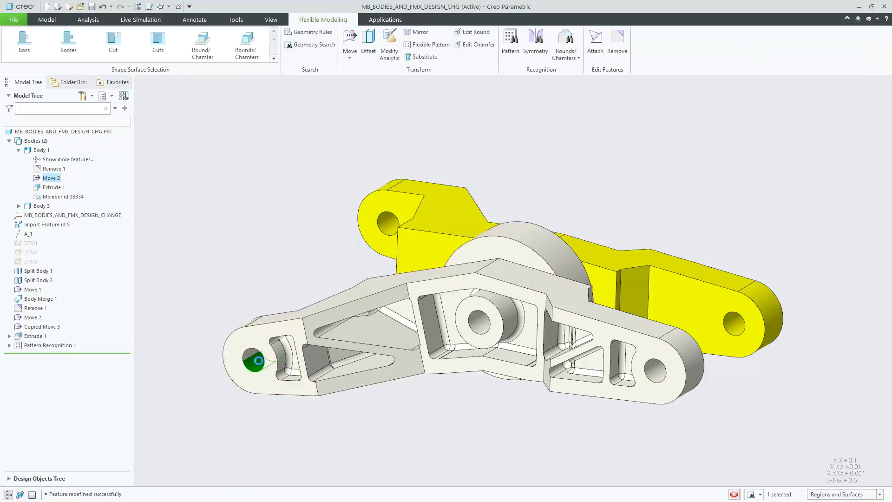
double_click(302, 352)
text(4)
key(Return)
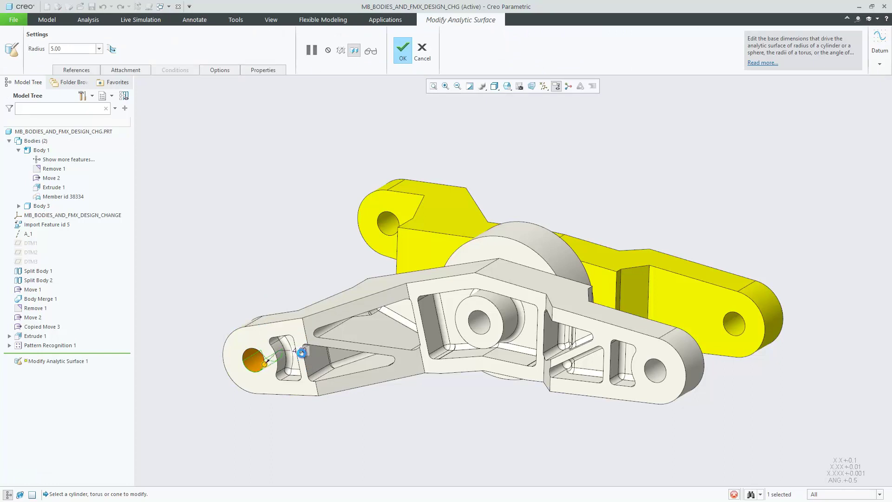
- Propagate the radius change through Pattern Recognition 1 and finish
right_click(278, 271)
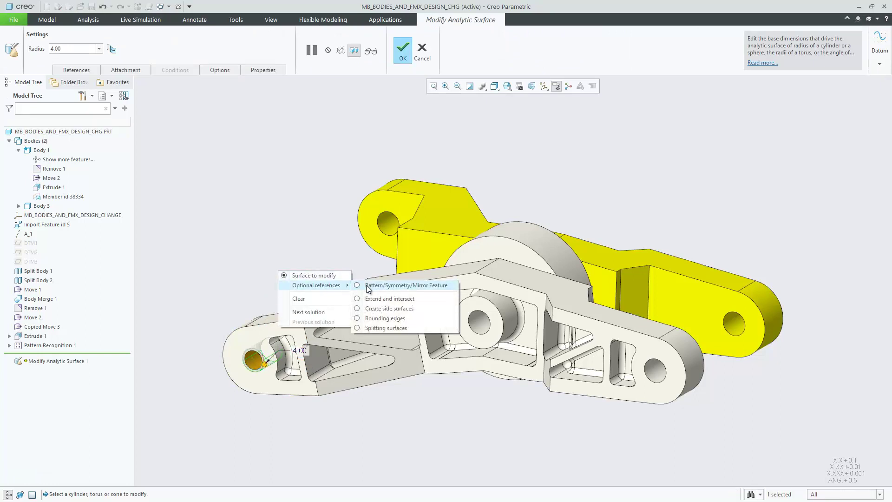
click(366, 283)
click(60, 345)
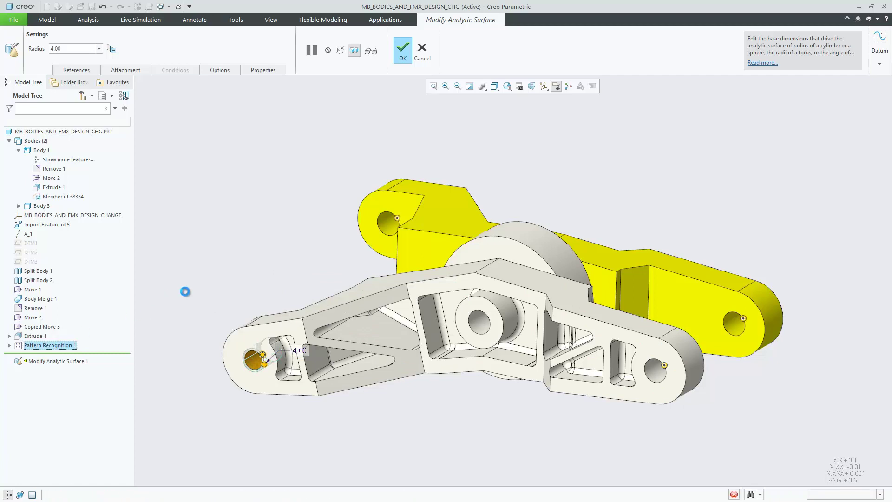
middle_click(243, 289)
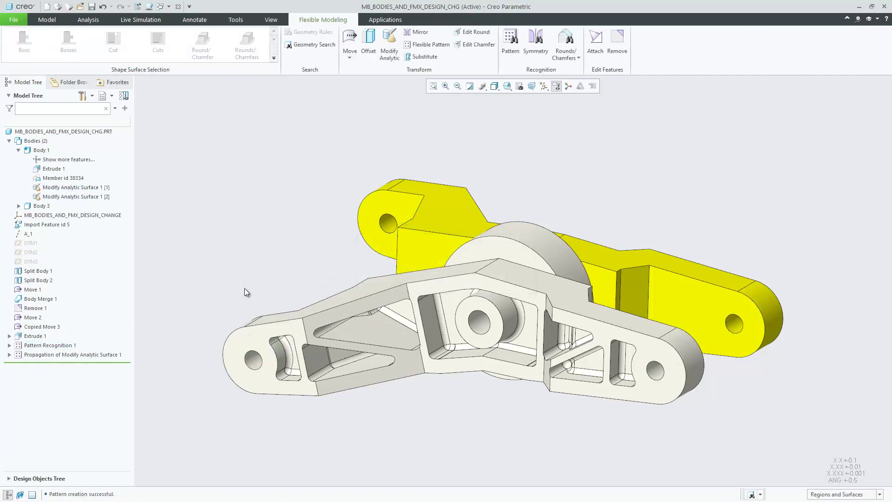
- Start a Move and search its geometry for cylindrical surfaces
click(350, 38)
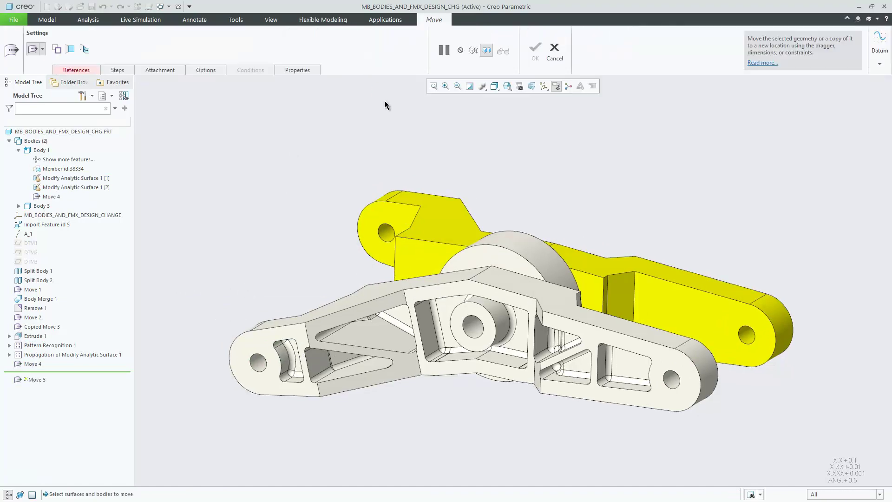
middle_drag(384, 100, 263, 119)
right_click(235, 117)
click(261, 123)
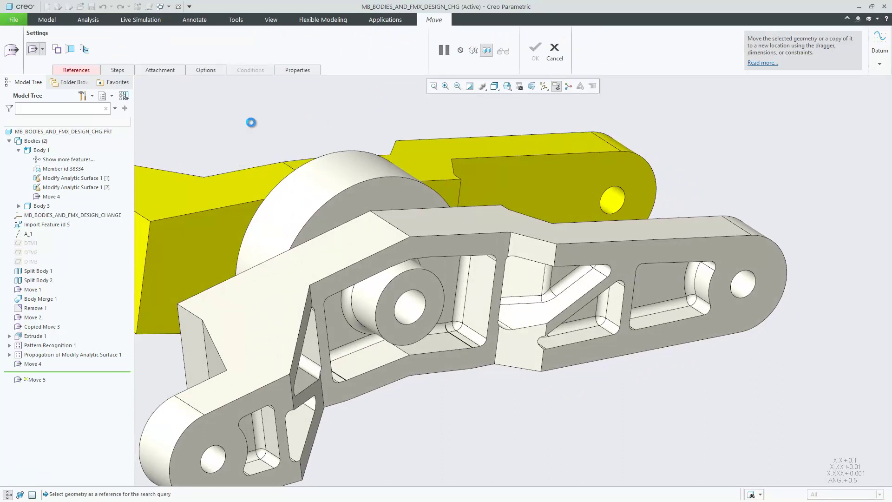
click(285, 131)
click(274, 156)
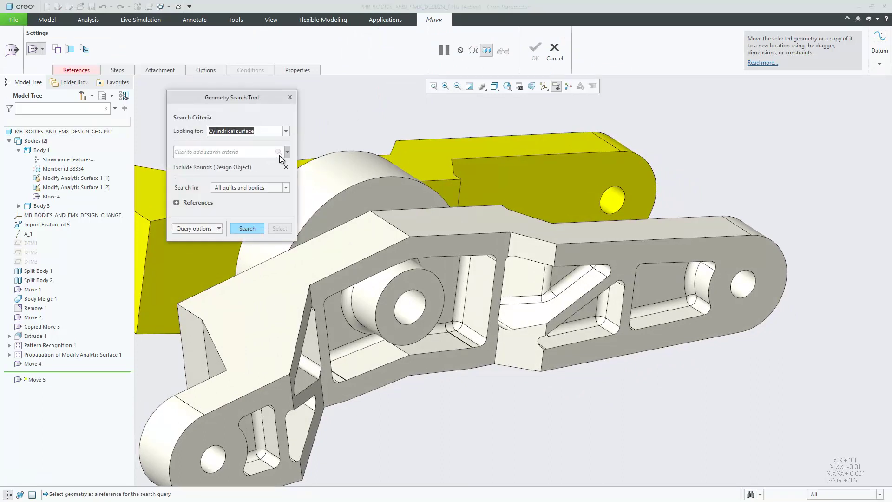
- Find surfaces coaxial with the end hole, any radius or convexity, as the move's query
click(730, 286)
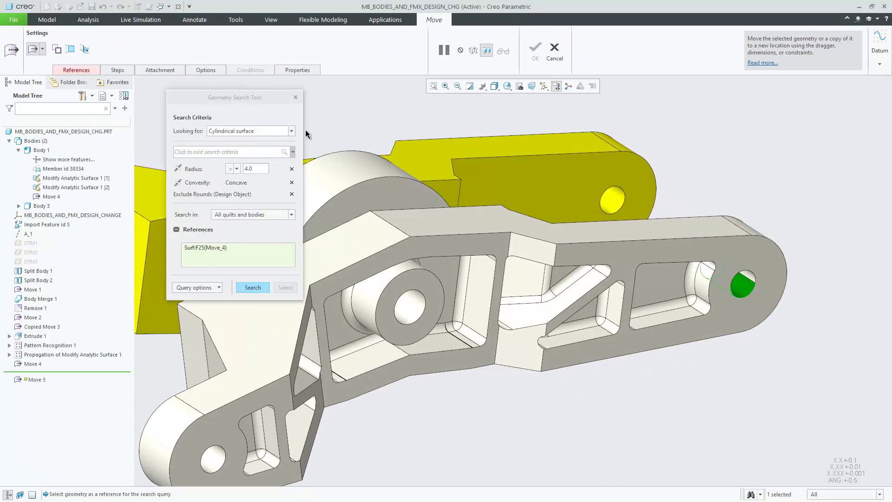
click(292, 154)
click(310, 205)
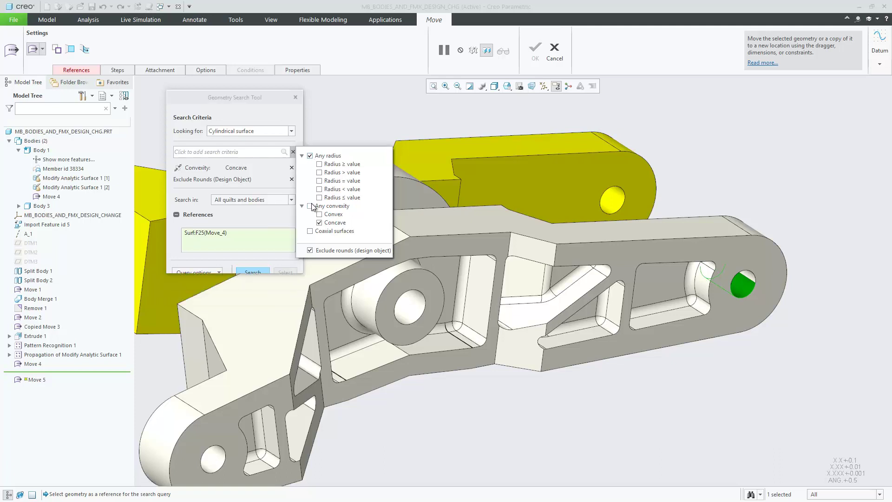
click(311, 231)
click(256, 273)
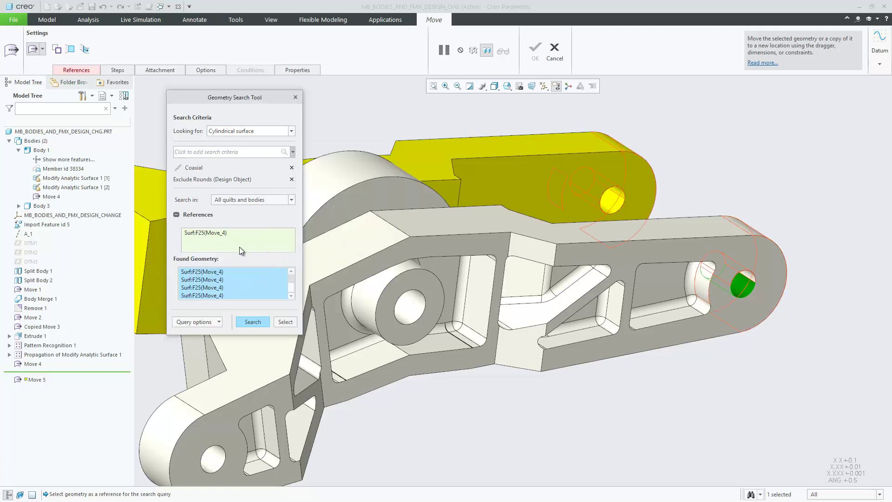
click(203, 321)
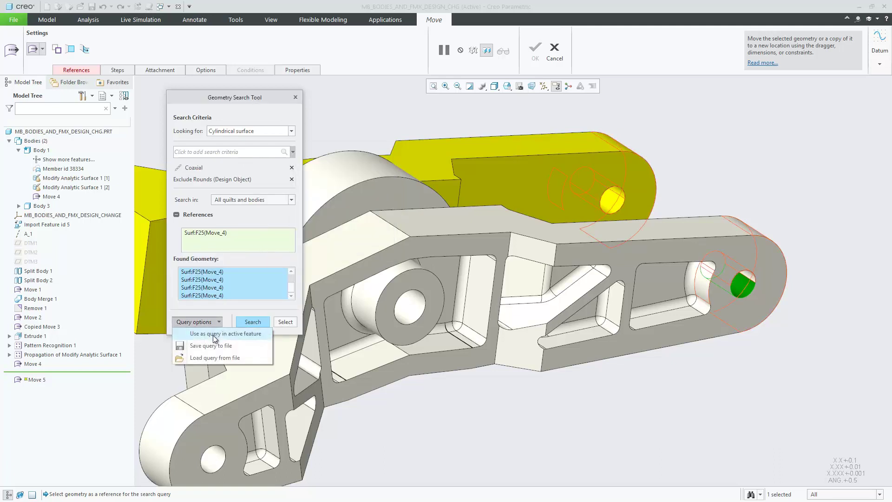
click(214, 334)
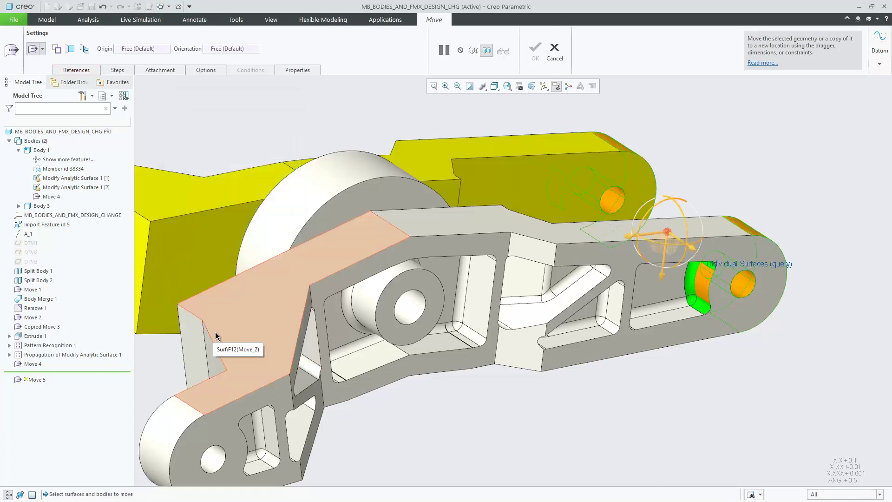
- Set the move origin on DTM2, shift the queried end-hole geometry 15, and reattach it
right_click(226, 160)
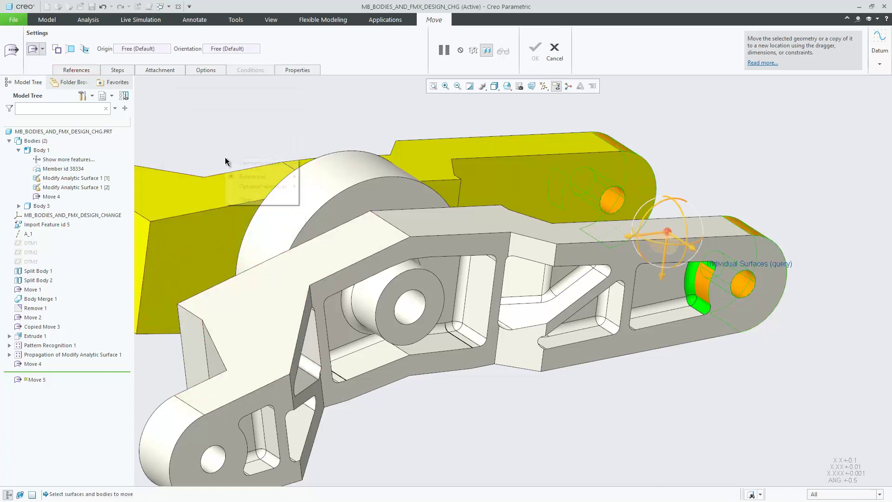
mouse_move(252, 176)
click(310, 209)
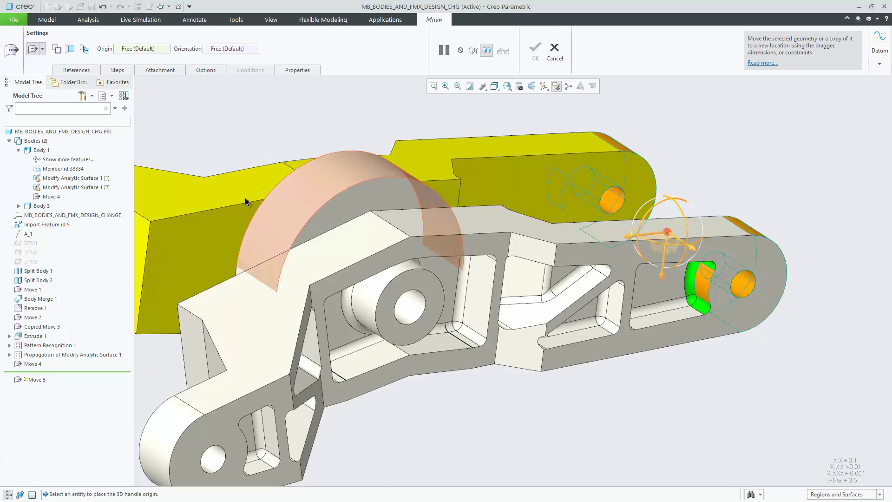
click(294, 276)
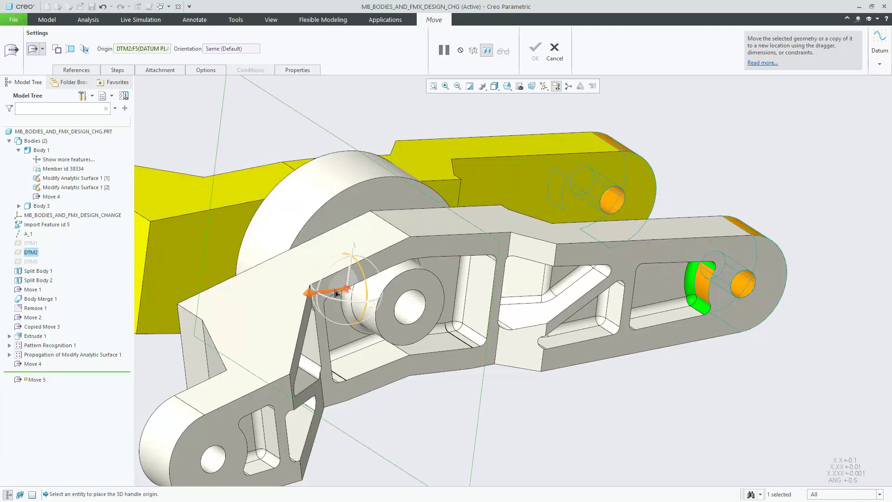
drag(366, 285, 441, 319)
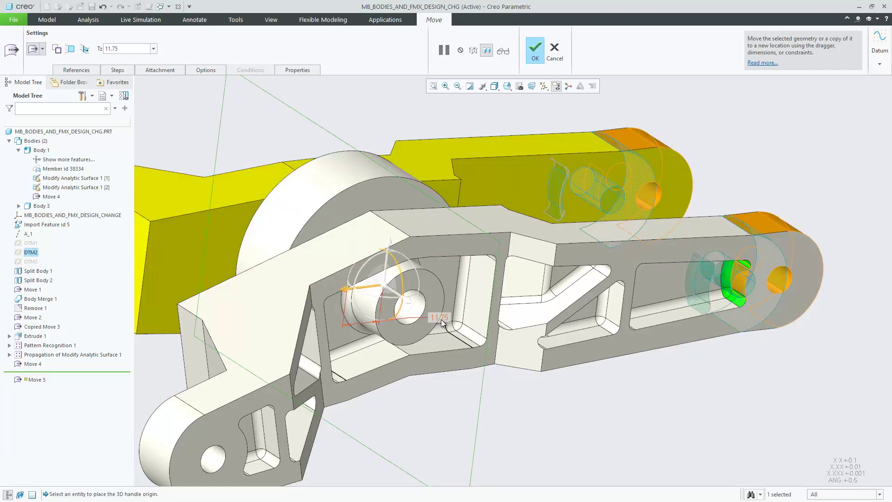
drag(441, 320, 429, 311)
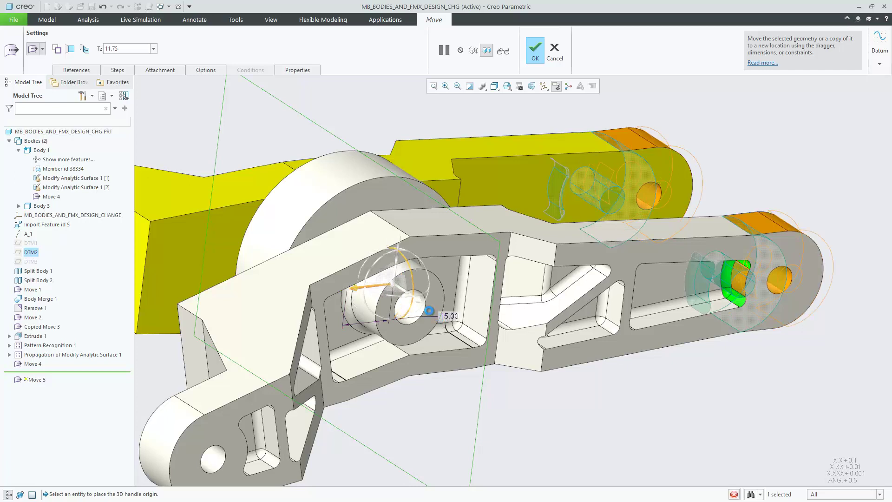
click(84, 49)
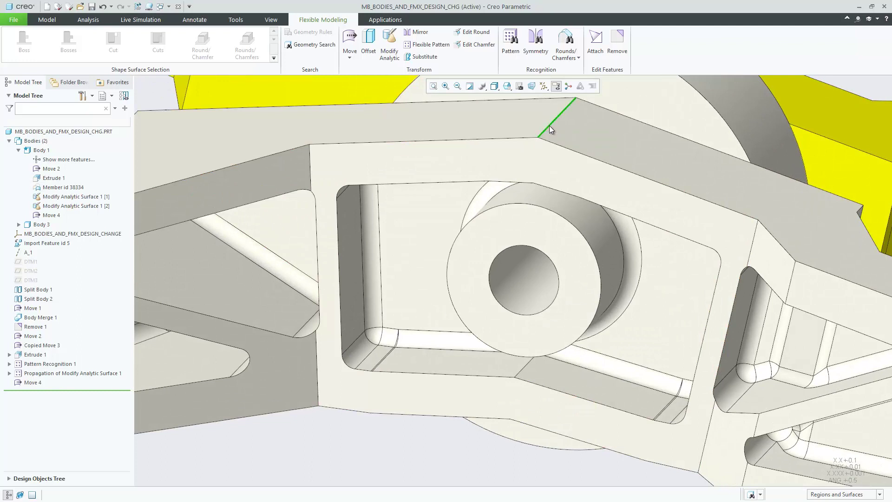
- Round the top and lower edges beside the central boss with radius 4
click(551, 120)
click(605, 87)
ctrl+click(522, 369)
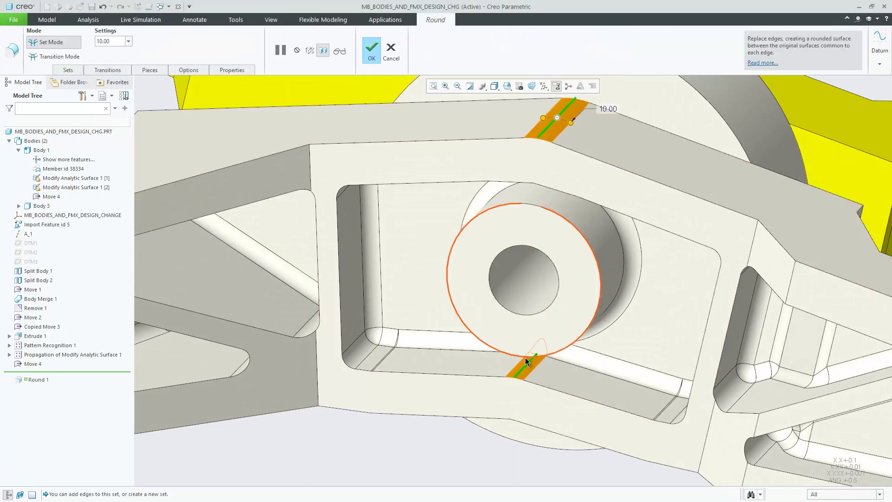
right_click(546, 327)
click(557, 325)
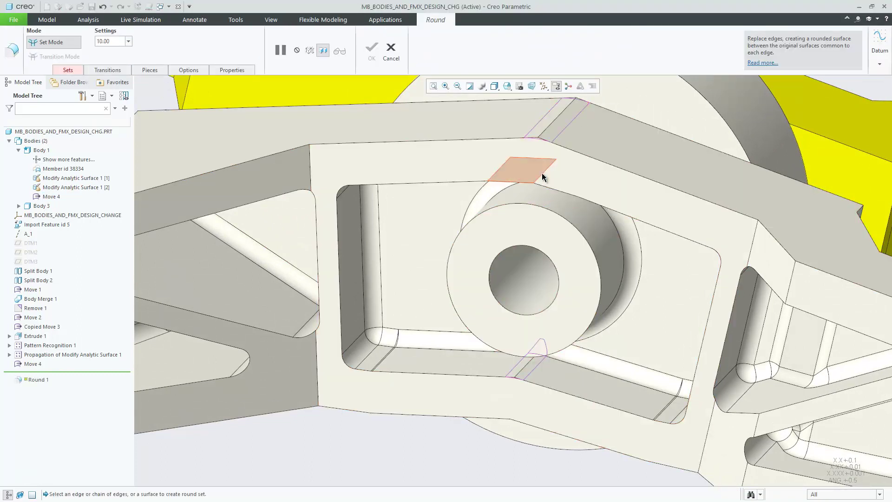
double_click(573, 157)
text(4)
key(Return)
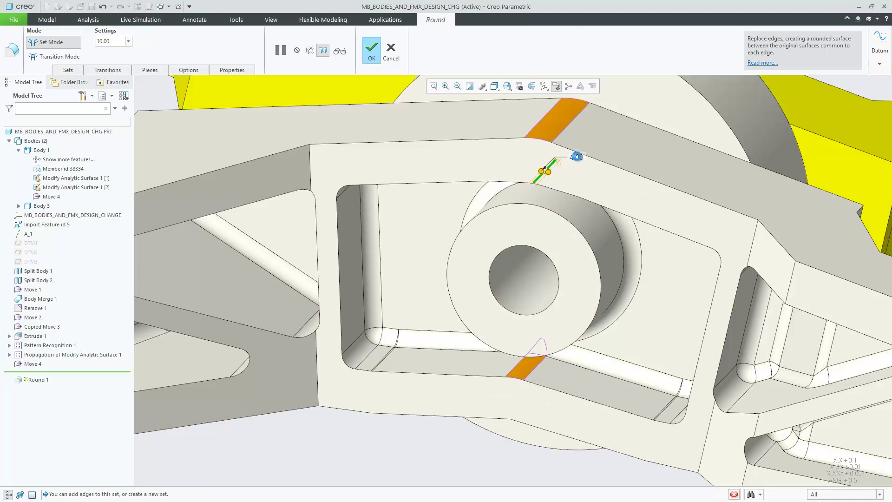
middle_click(468, 444)
- Start a Boolean merge on Body 1 with Body 3 as the modifying body
key(ctrl+d)
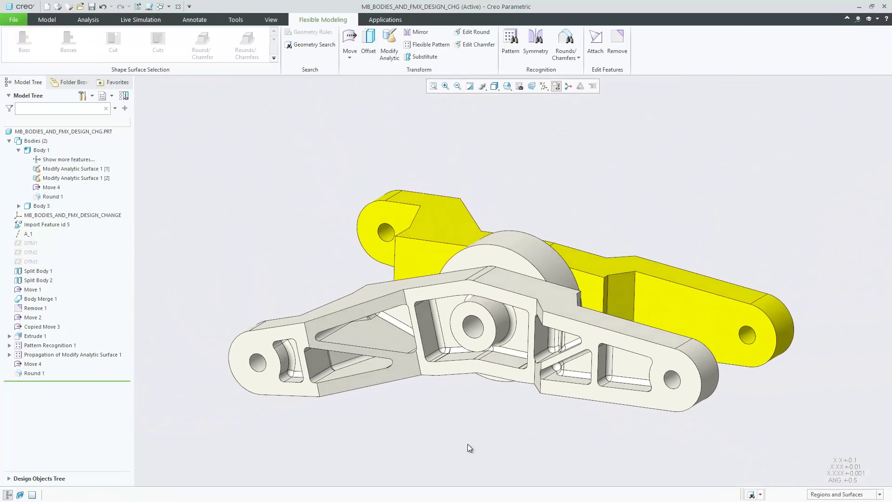
click(42, 151)
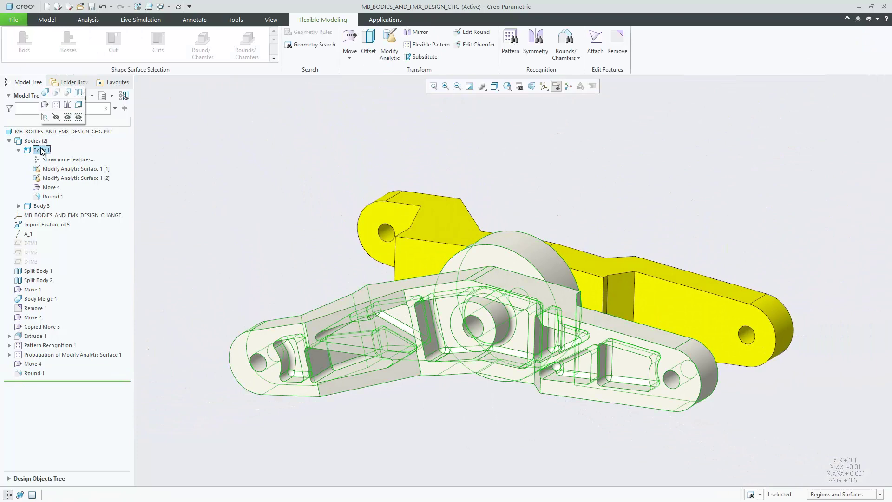
click(156, 135)
click(418, 232)
click(418, 233)
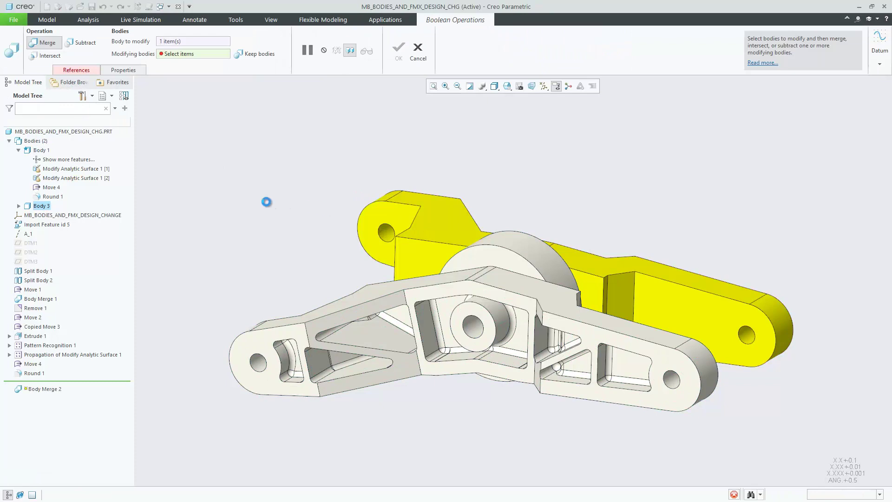